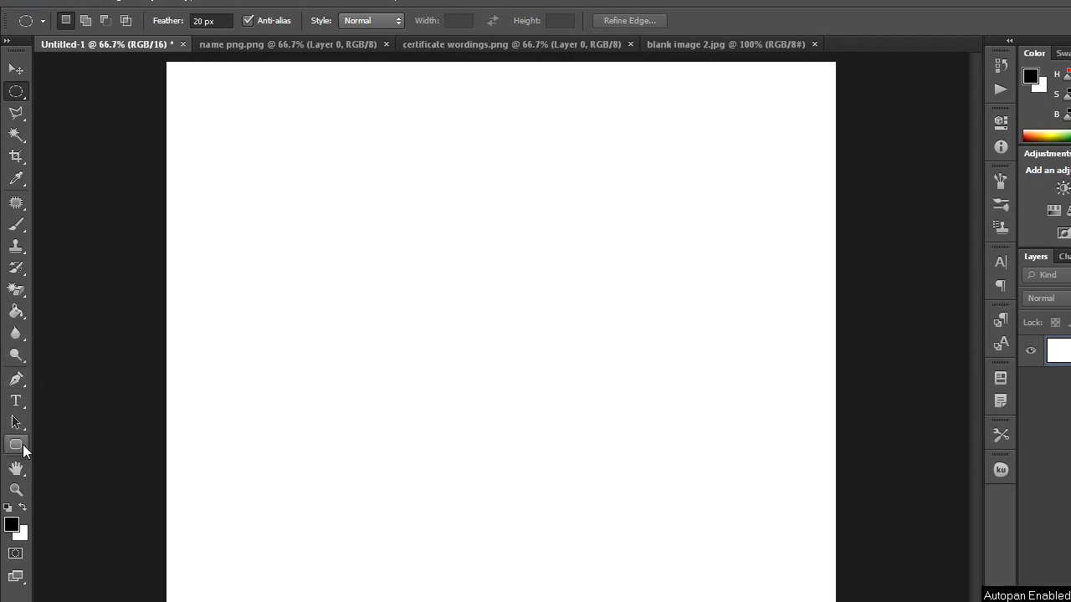
# Draw a 1147 × 1045 px rounded rectangle with 30 px corners across most of the page
pyautogui.click(19, 446)
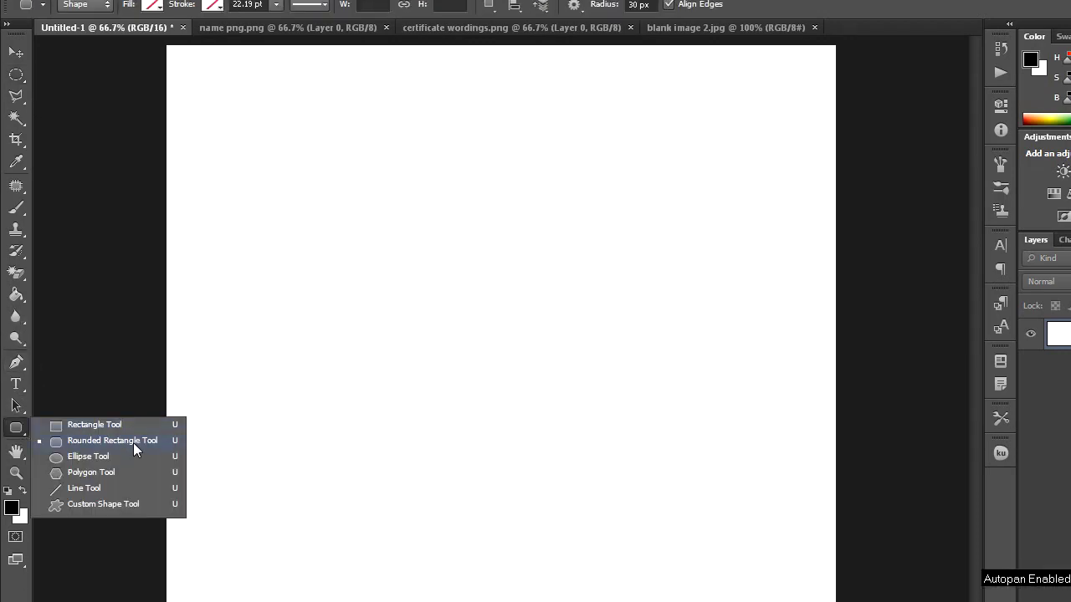
pyautogui.click(133, 442)
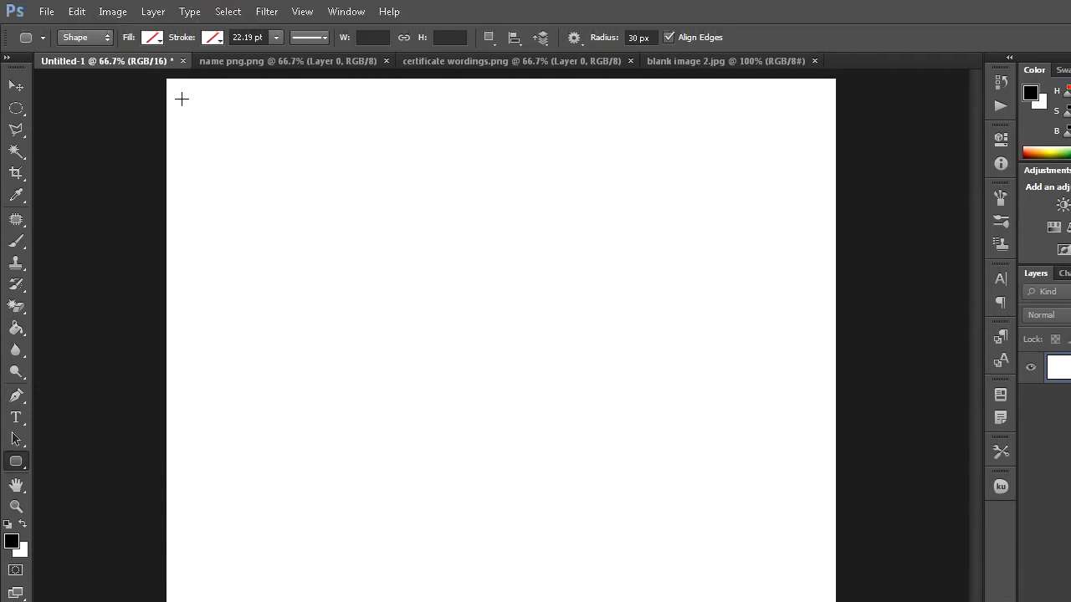
pyautogui.moveTo(180, 96)
pyautogui.mouseDown()
pyautogui.moveTo(593, 438)
pyautogui.moveTo(729, 516)
pyautogui.moveTo(775, 505)
pyautogui.moveTo(802, 527)
pyautogui.mouseUp()
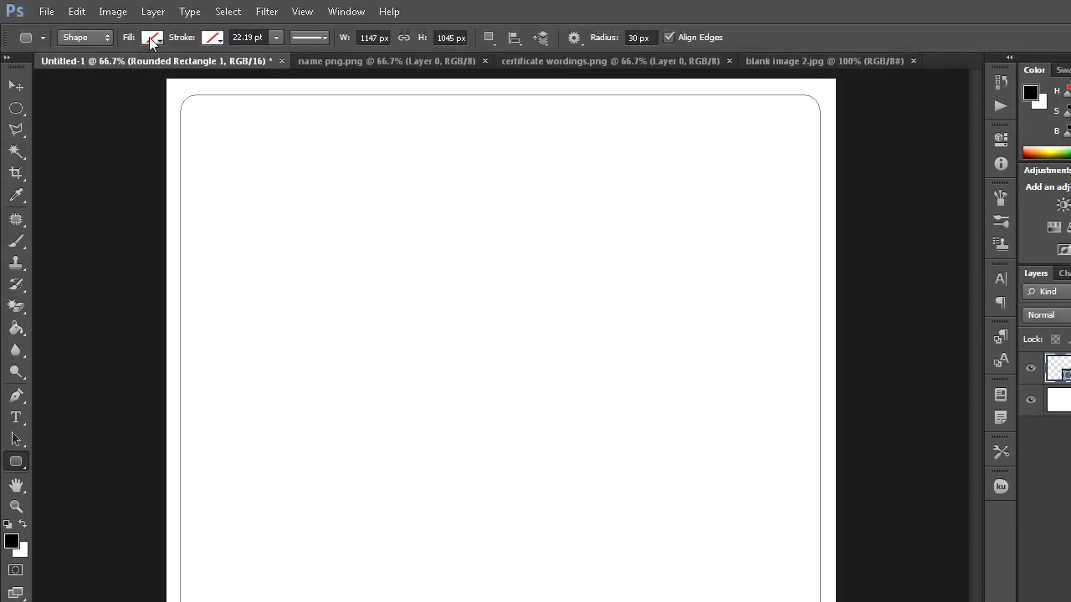
# Give the rounded rectangle a beige paper-texture pattern fill and 81% layer opacity
pyautogui.click(152, 42)
pyautogui.click(180, 71)
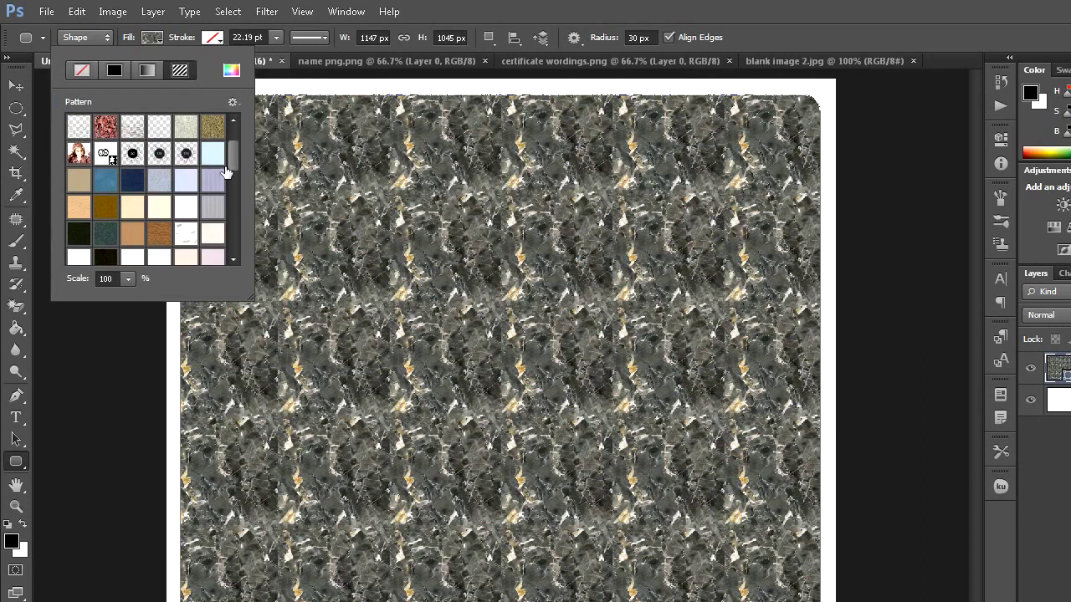
pyautogui.moveTo(232, 159); pyautogui.dragTo(235, 186)
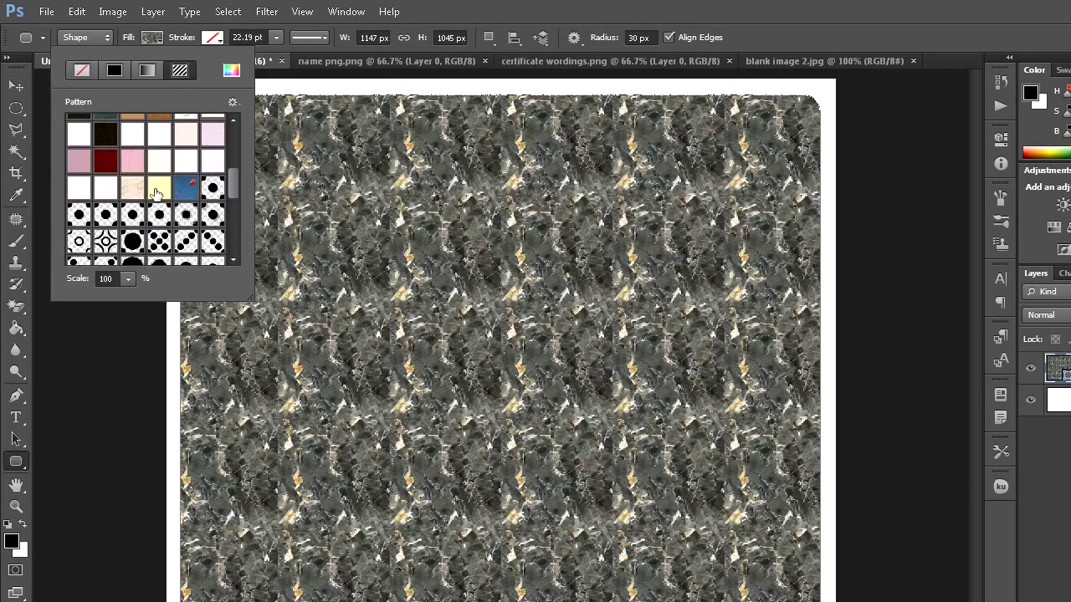
pyautogui.click(156, 191)
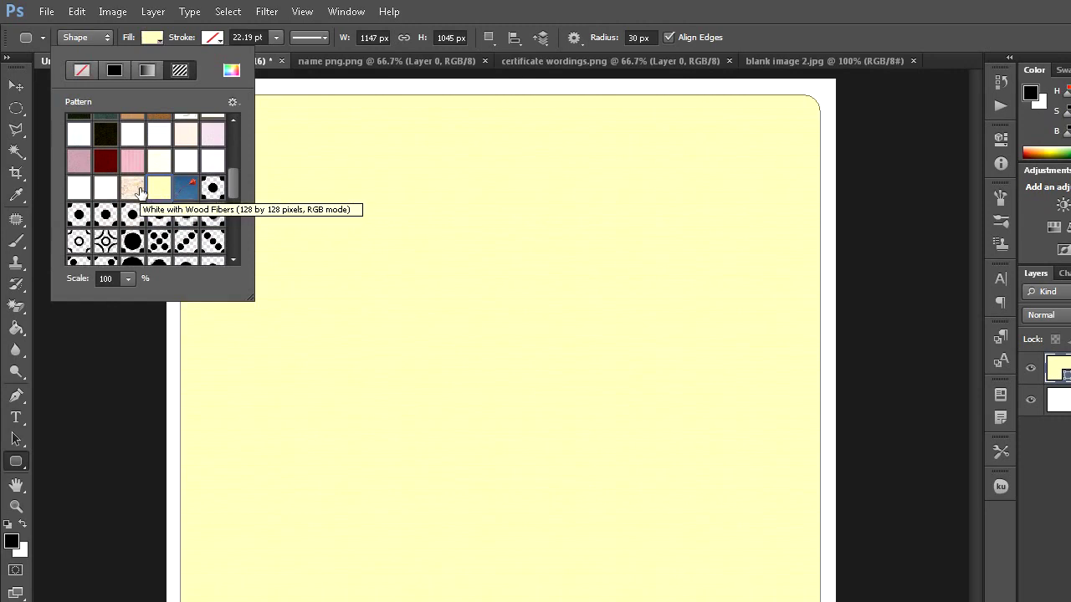
pyautogui.click(138, 191)
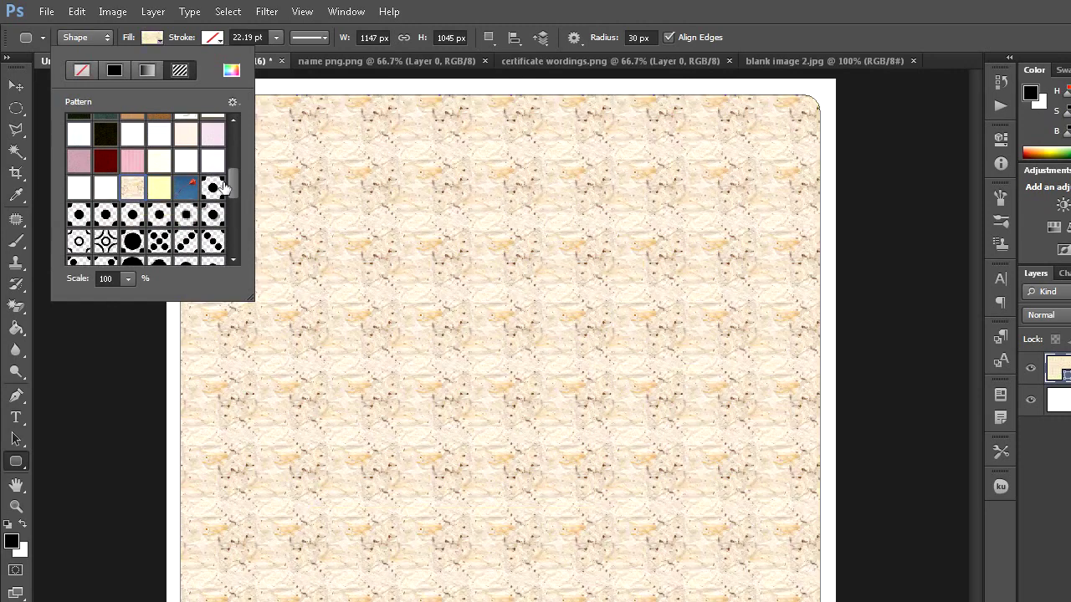
pyautogui.moveTo(233, 189)
pyautogui.mouseDown()
pyautogui.moveTo(232, 227)
pyautogui.moveTo(229, 168)
pyautogui.mouseUp()
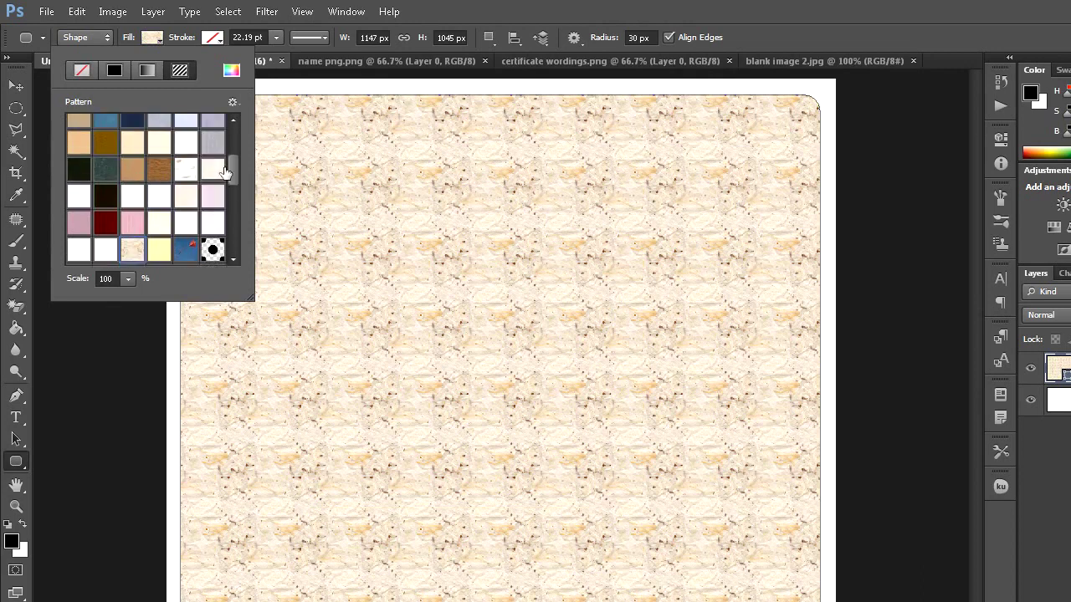
pyautogui.click(80, 145)
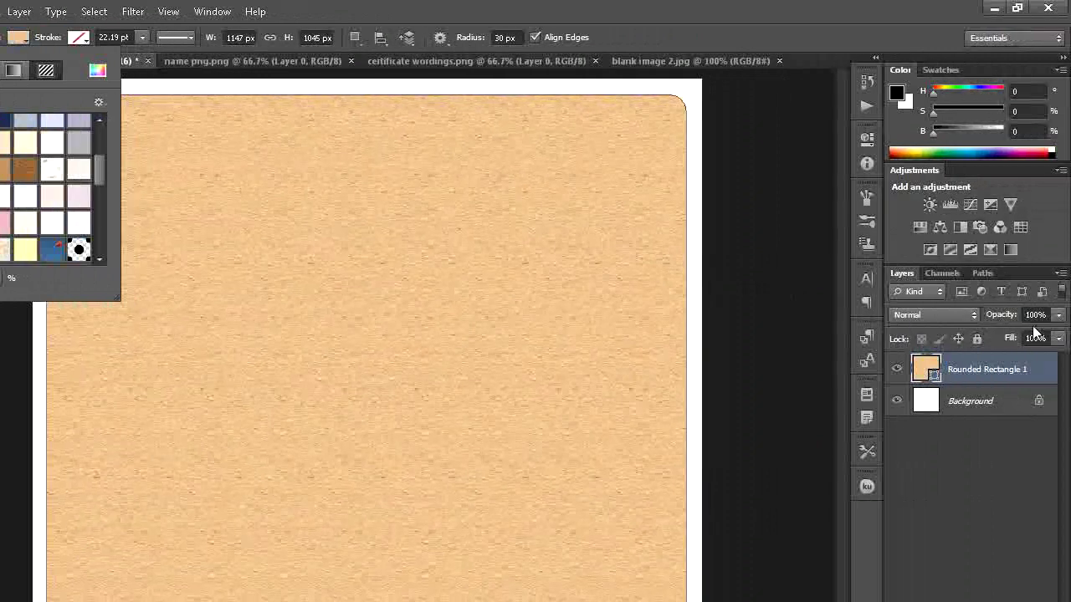
pyautogui.click(1058, 315)
pyautogui.moveTo(1060, 334); pyautogui.dragTo(1043, 338)
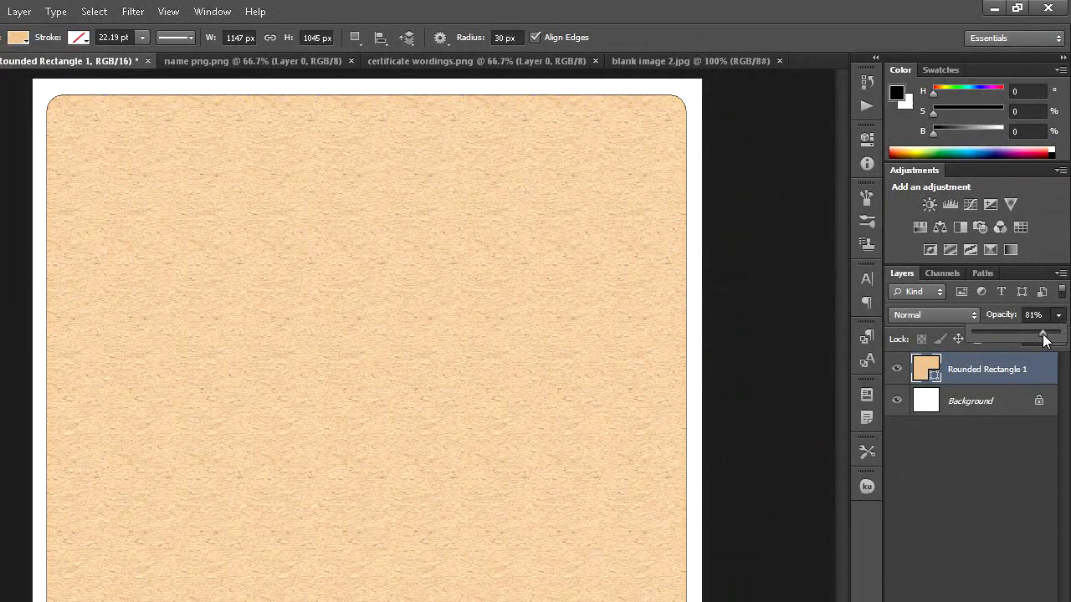
# Turn the rounded rectangle's shape path into a selection, then go back to the Layers panel
pyautogui.click(983, 275)
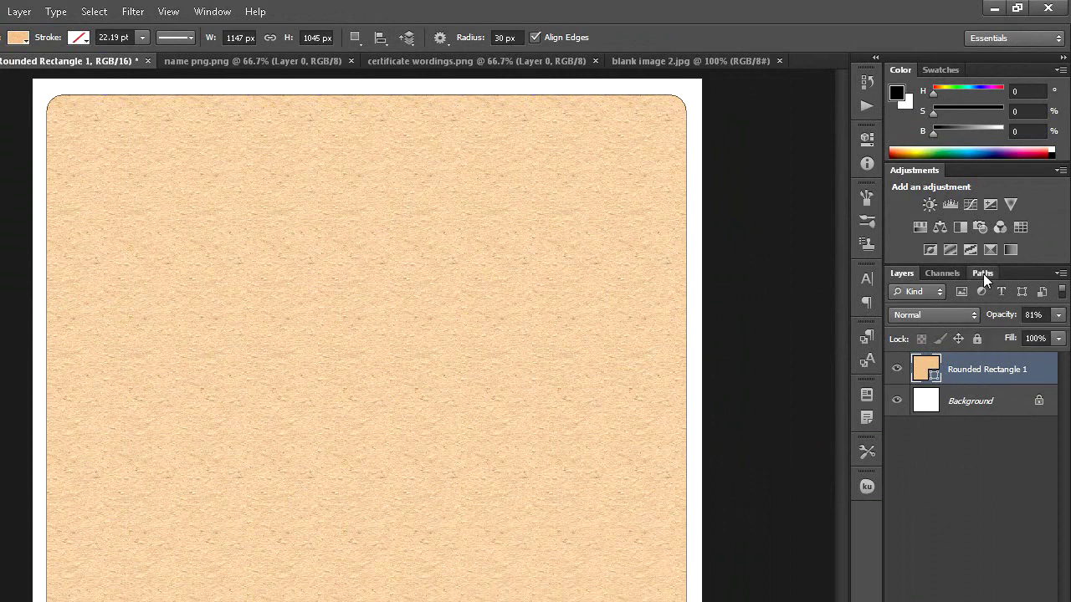
pyautogui.rightClick(975, 299)
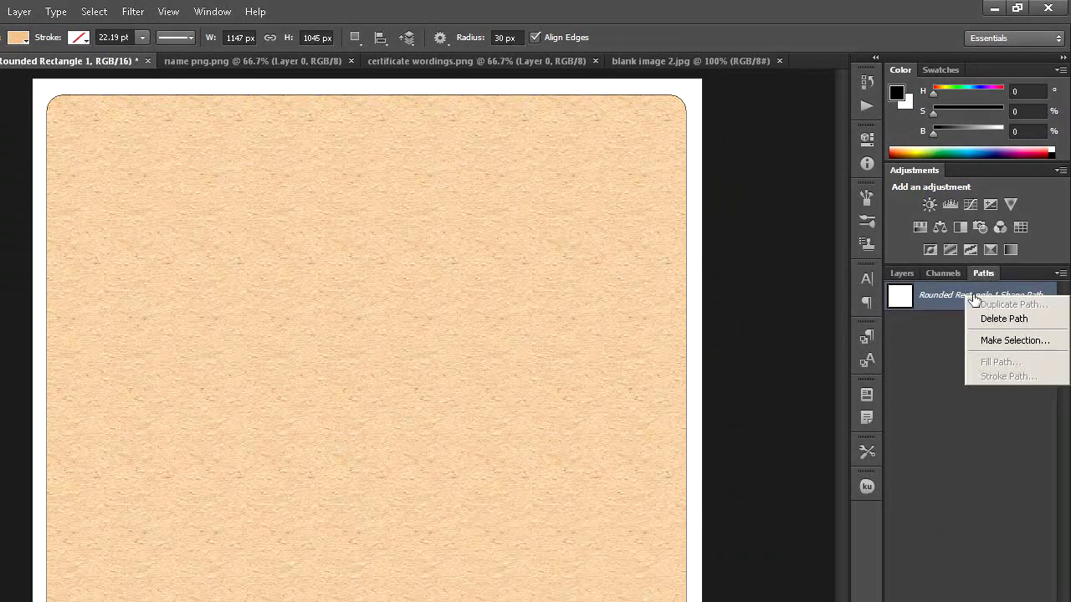
pyautogui.click(1015, 340)
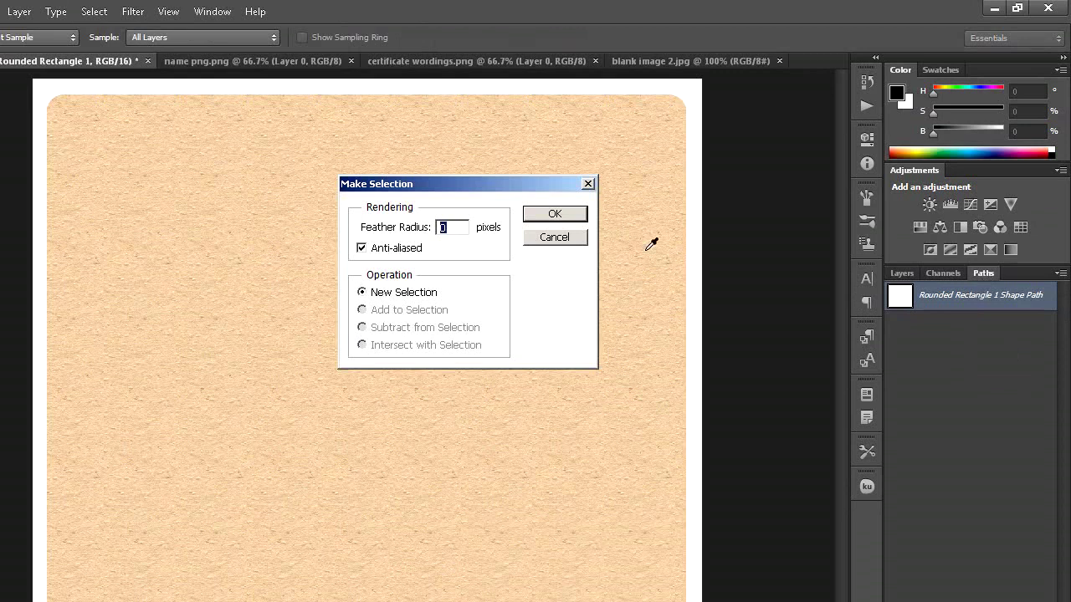
pyautogui.click(562, 216)
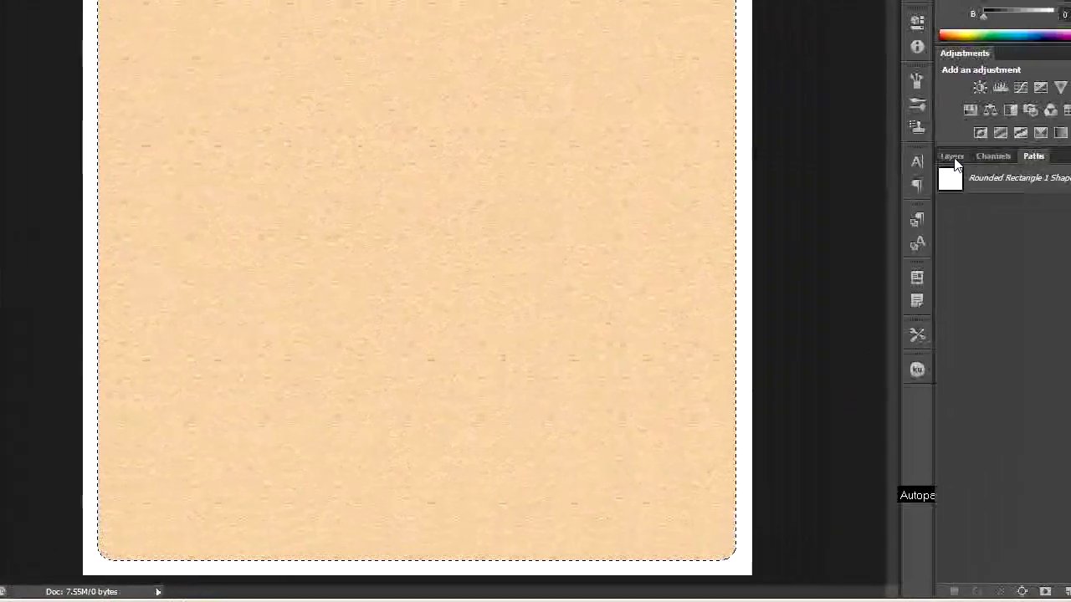
pyautogui.click(953, 158)
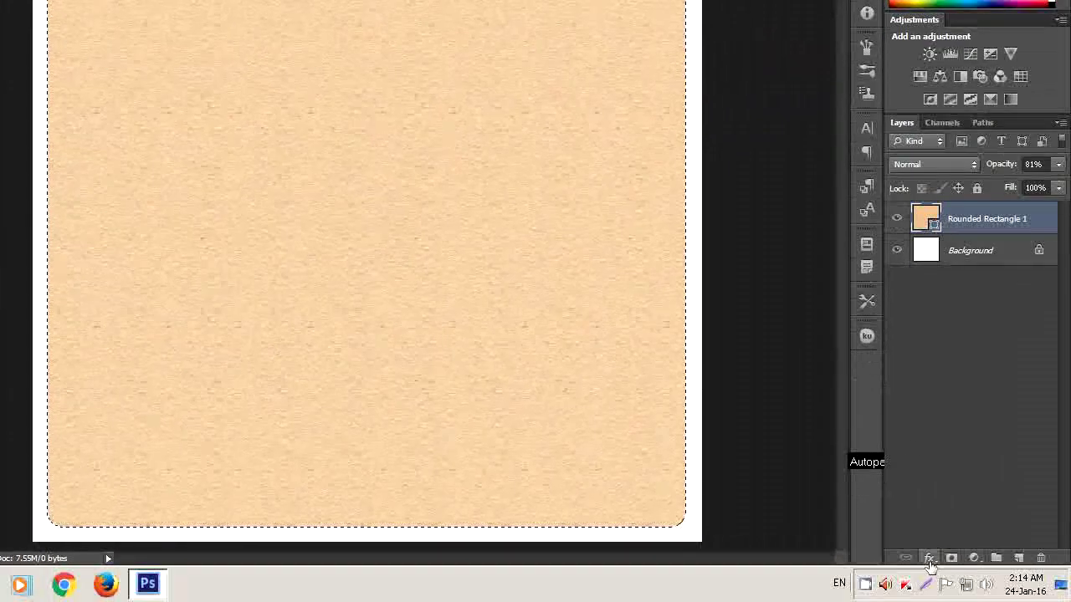
pyautogui.click(929, 558)
# Add a Stroke layer effect to the rectangle using the Pattern fill type
pyautogui.click(954, 399)
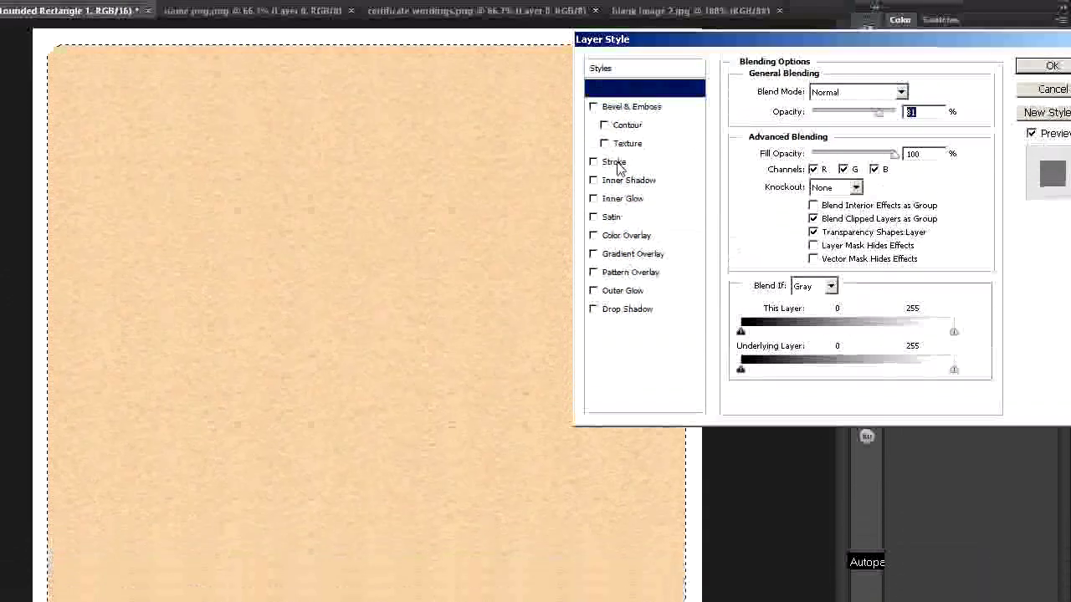
pyautogui.click(616, 163)
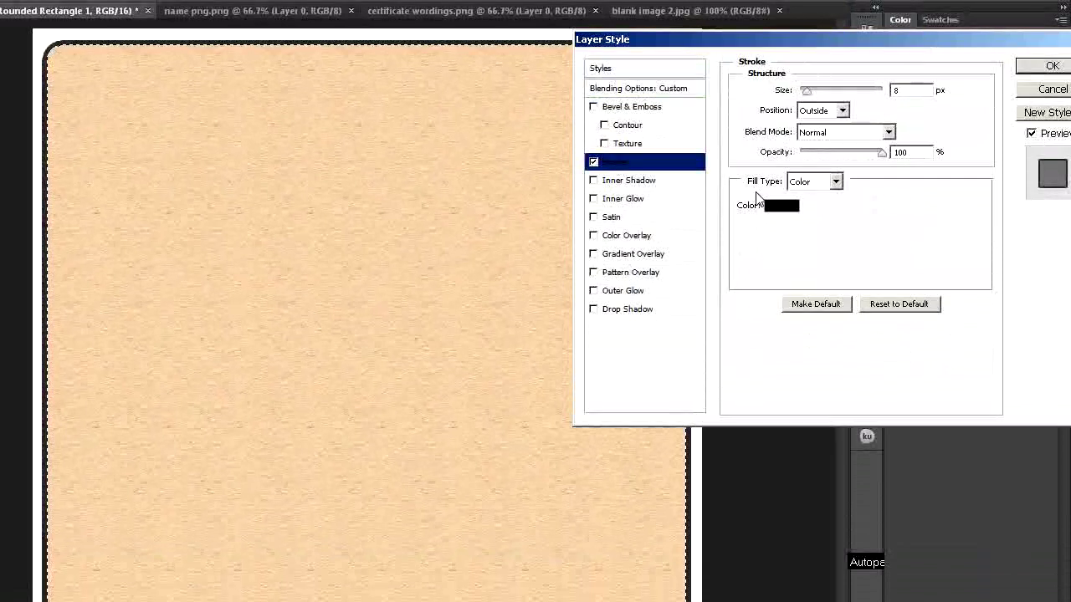
pyautogui.click(836, 231)
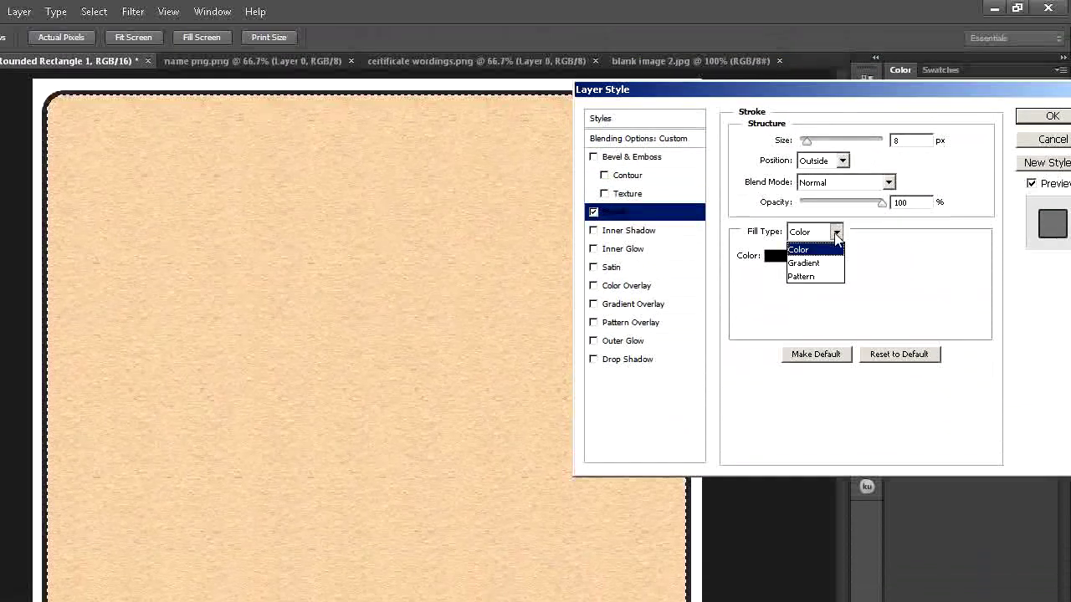
pyautogui.click(811, 278)
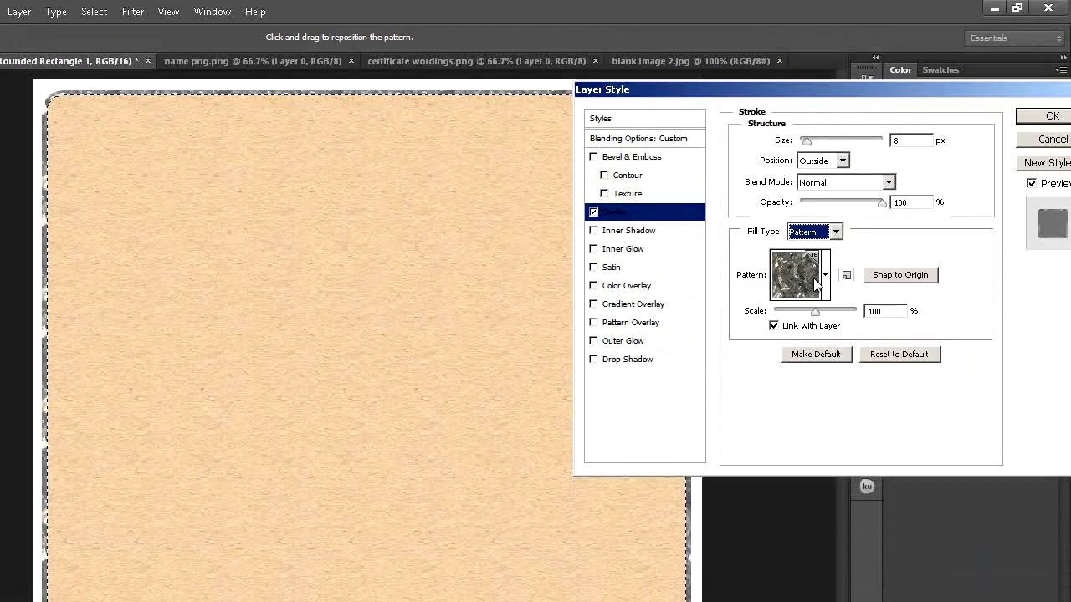
pyautogui.click(824, 277)
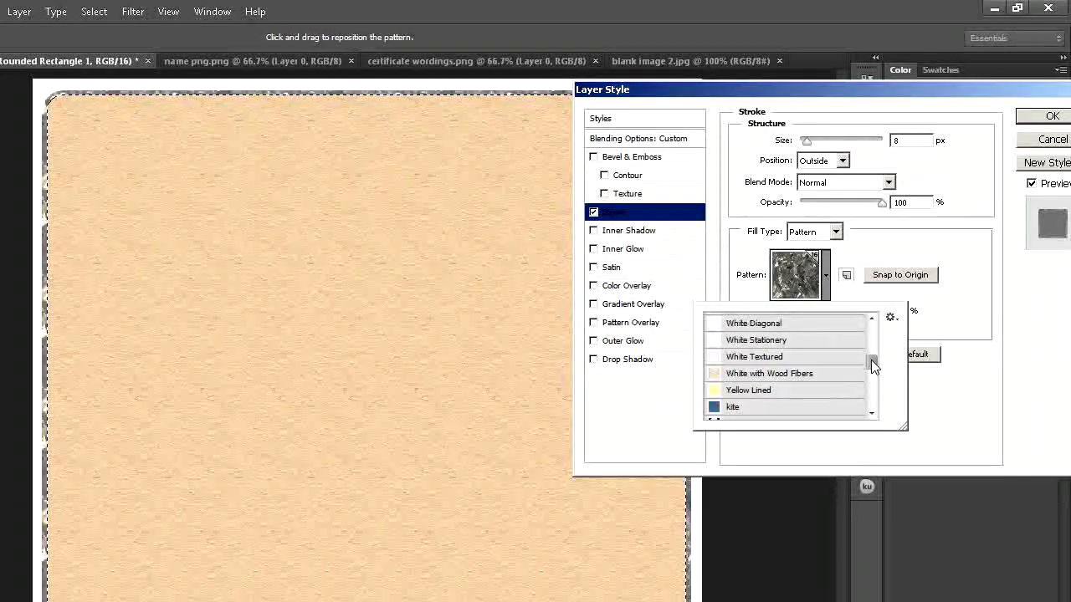
pyautogui.moveTo(876, 360); pyautogui.dragTo(872, 374)
# Choose a dotted pattern for the 8 px outside border and add an empty Layer 1
pyautogui.click(751, 378)
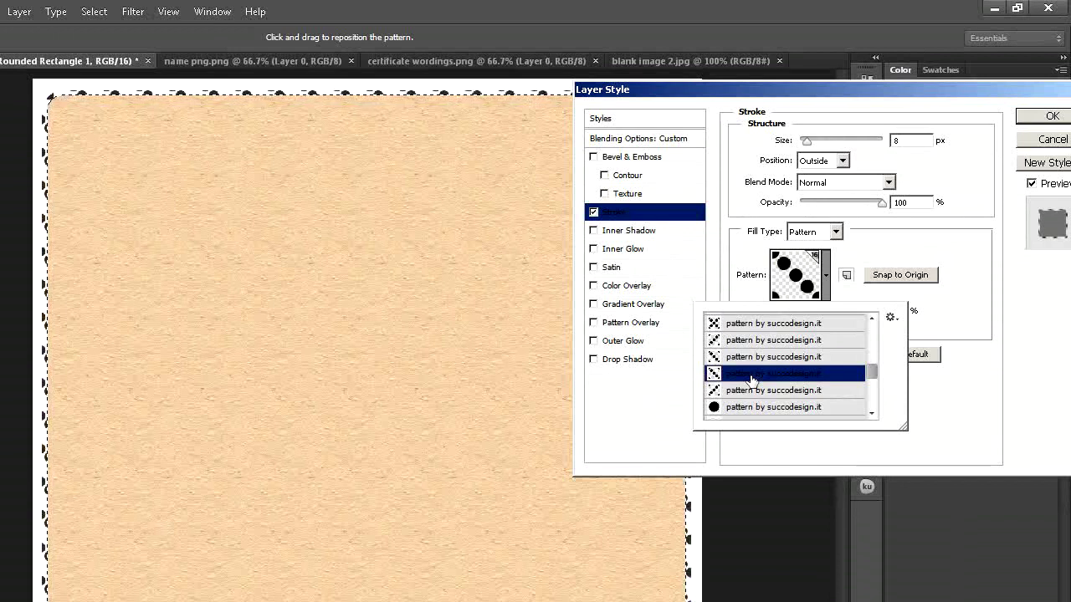
pyautogui.click(725, 358)
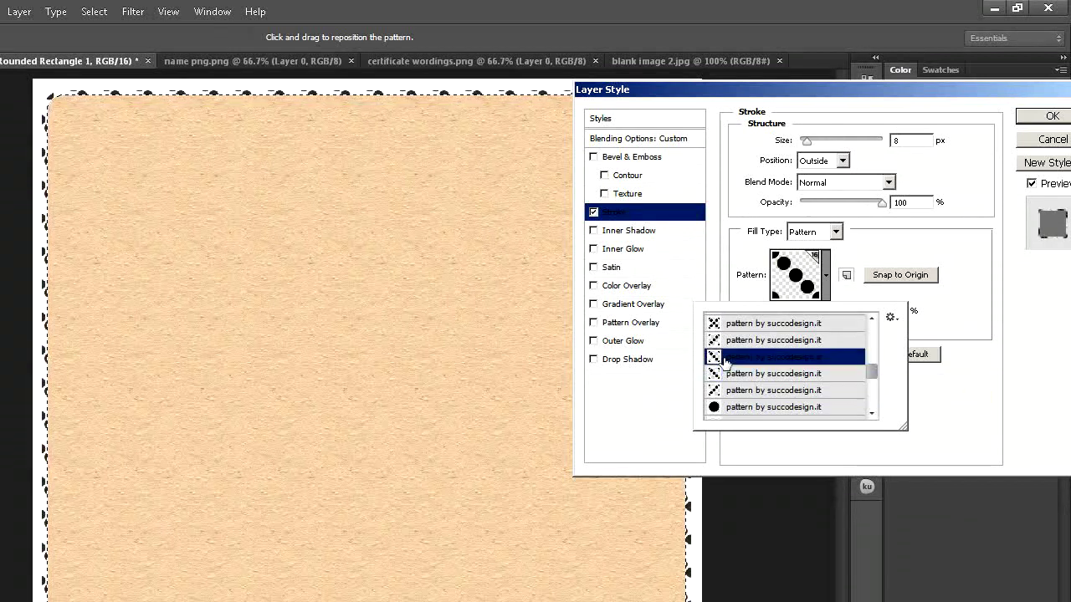
pyautogui.click(724, 341)
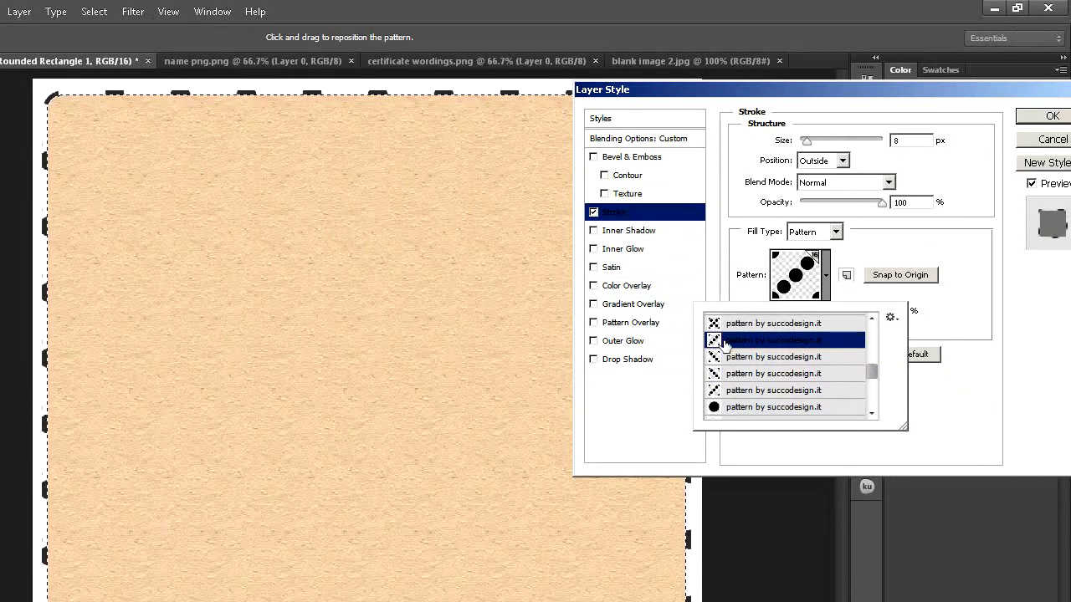
pyautogui.click(721, 392)
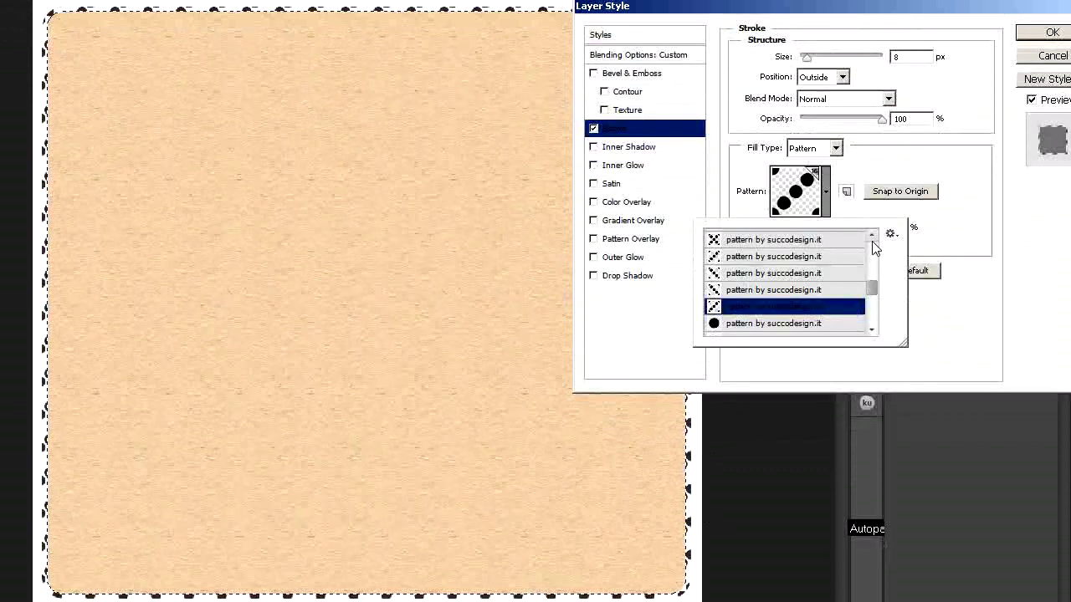
pyautogui.click(1051, 96)
pyautogui.click(1046, 117)
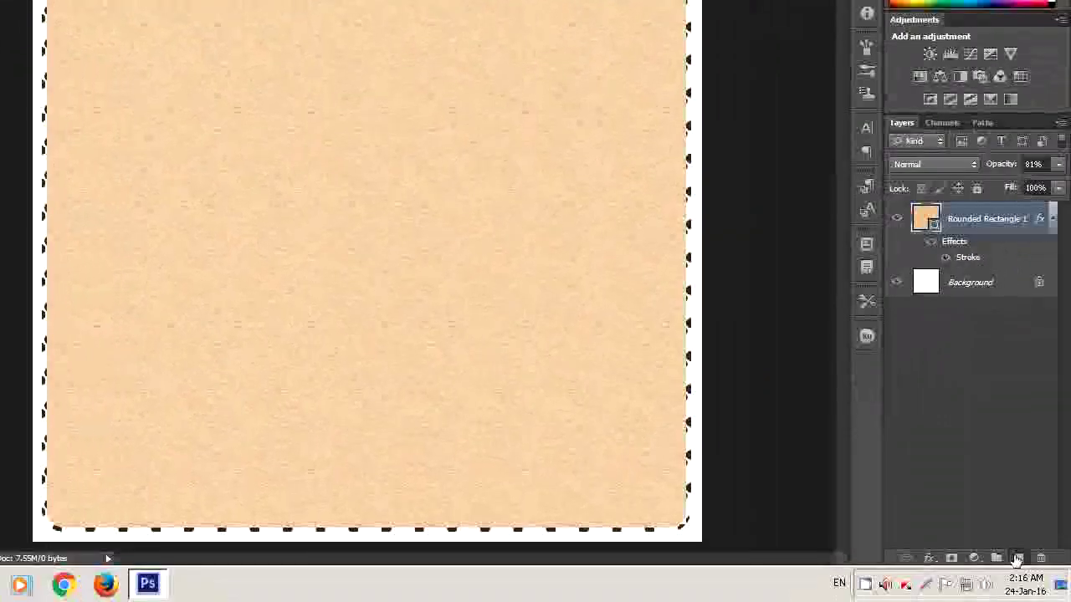
pyautogui.click(1017, 559)
# Set the Type tool to Arial Bold at 12 pt
pyautogui.click(23, 270)
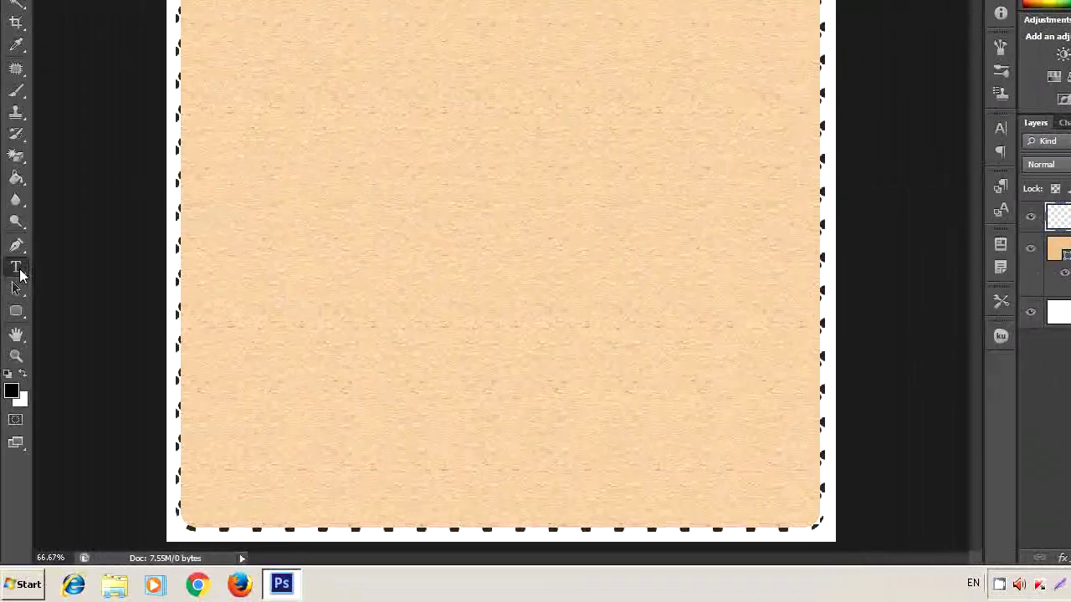
pyautogui.click(179, 37)
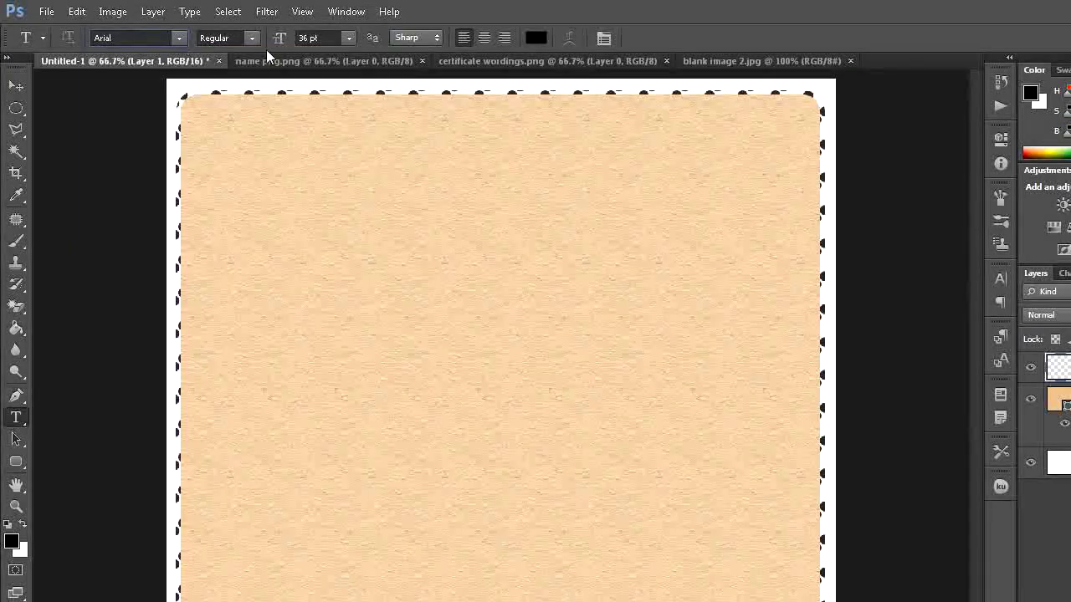
pyautogui.click(251, 38)
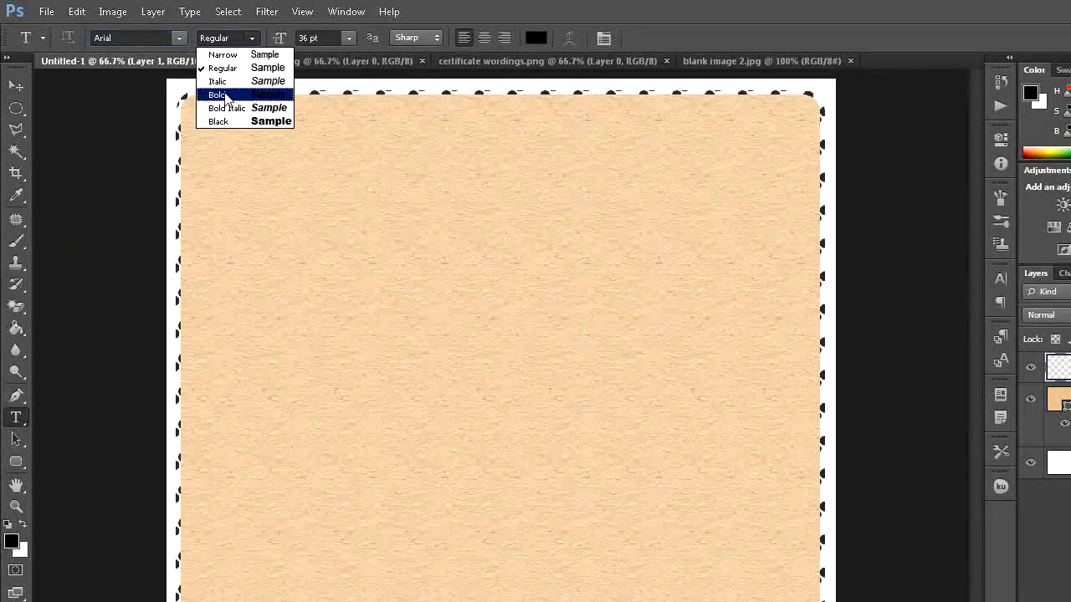
pyautogui.click(224, 96)
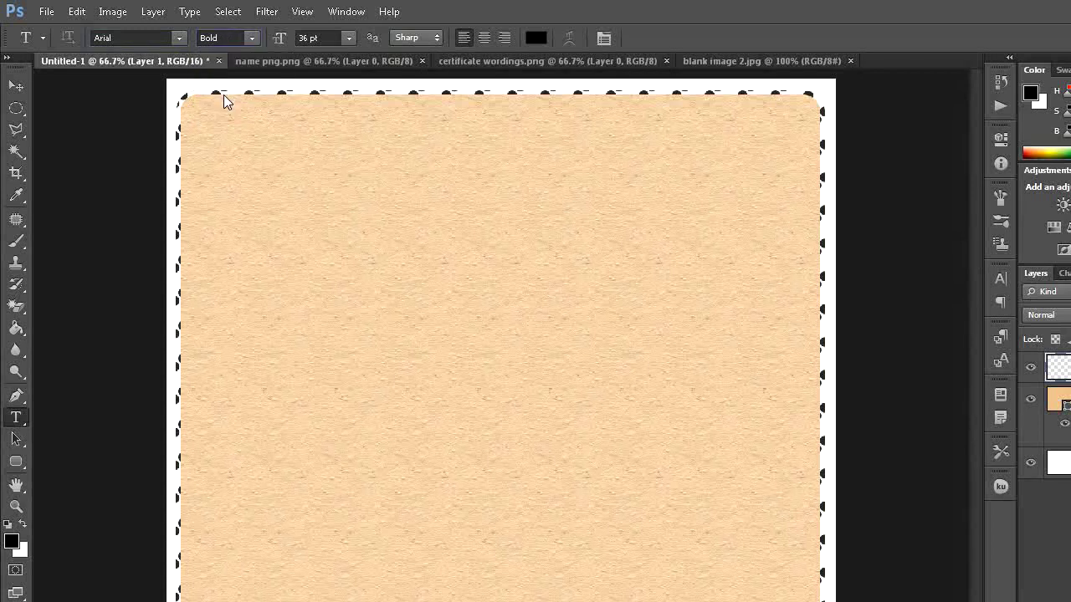
pyautogui.click(350, 39)
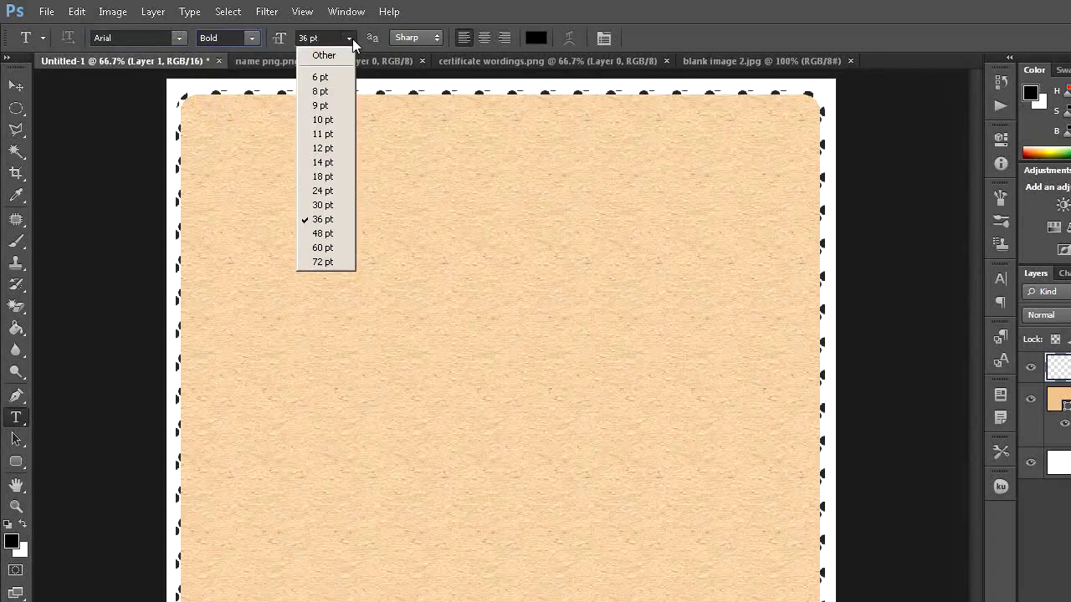
pyautogui.click(322, 148)
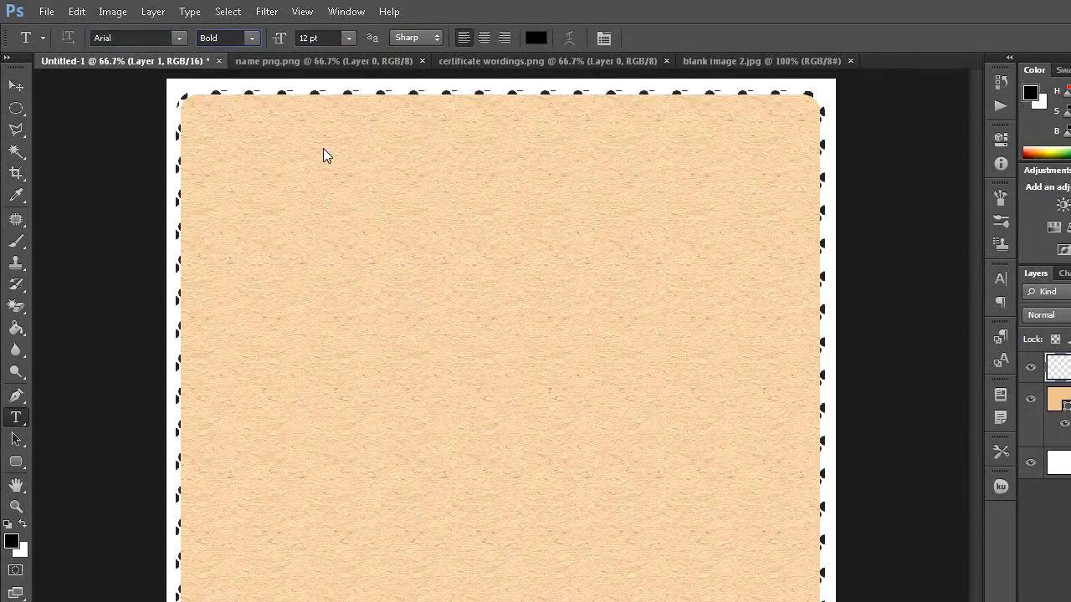
# Type 'Sl.No' at the top-left and 'Reg.No' at the top-right of the certificate
pyautogui.click(216, 132)
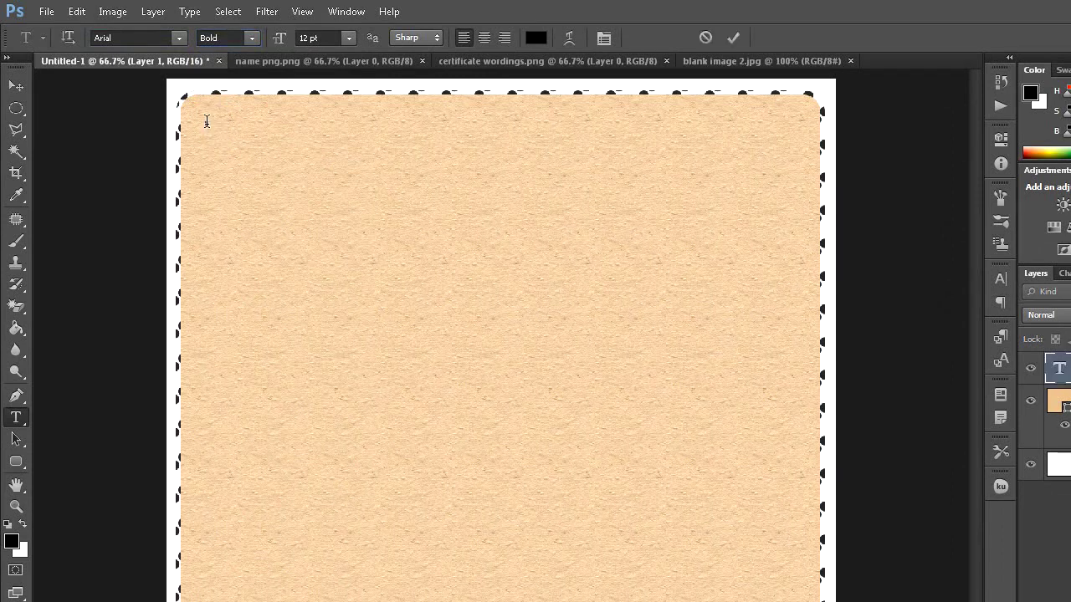
pyautogui.write('Sl.')
pyautogui.write('No')
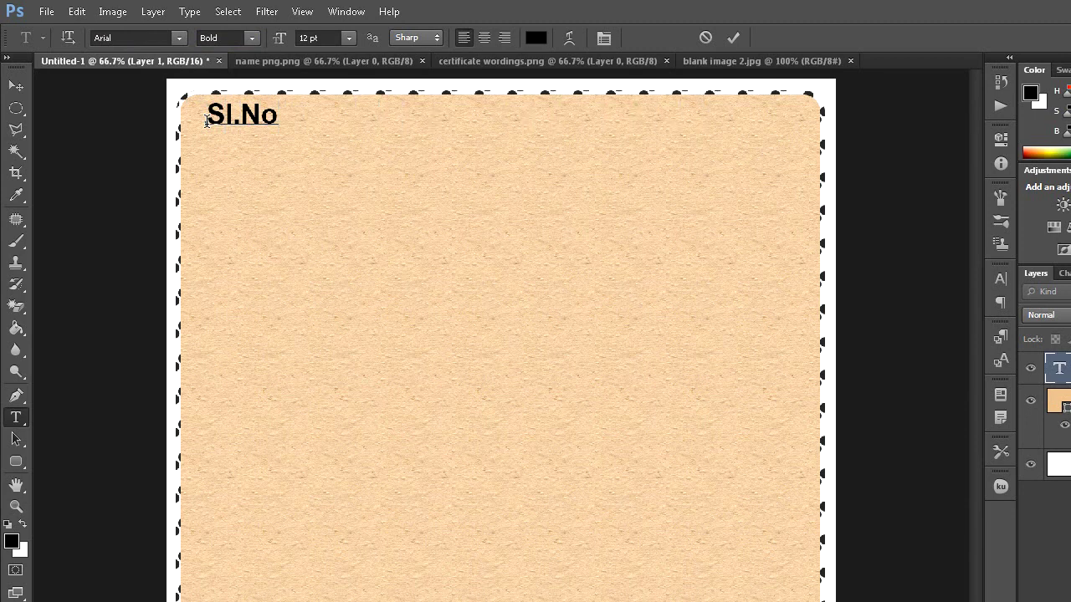
pyautogui.write('Reg.No')
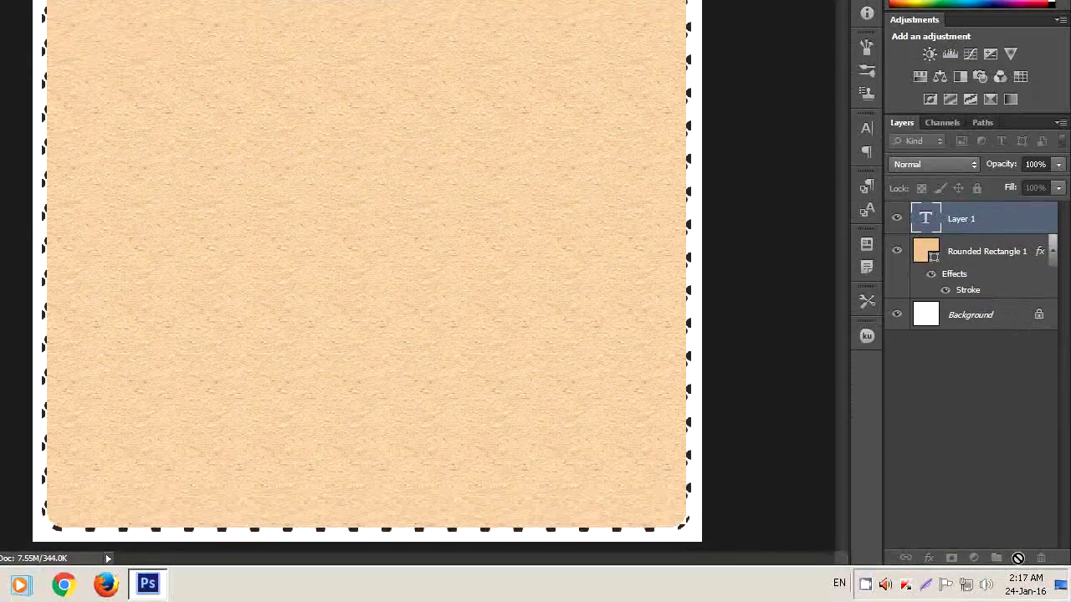
# On a new layer, stamp the 346 px ornamental brush once at the top centre
pyautogui.click(1018, 558)
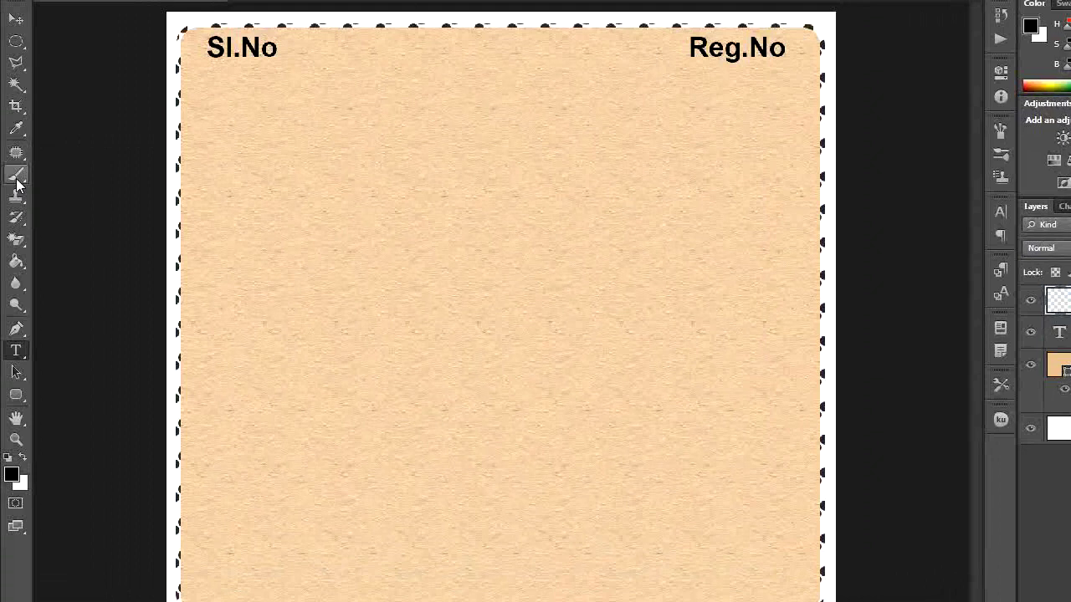
pyautogui.click(17, 178)
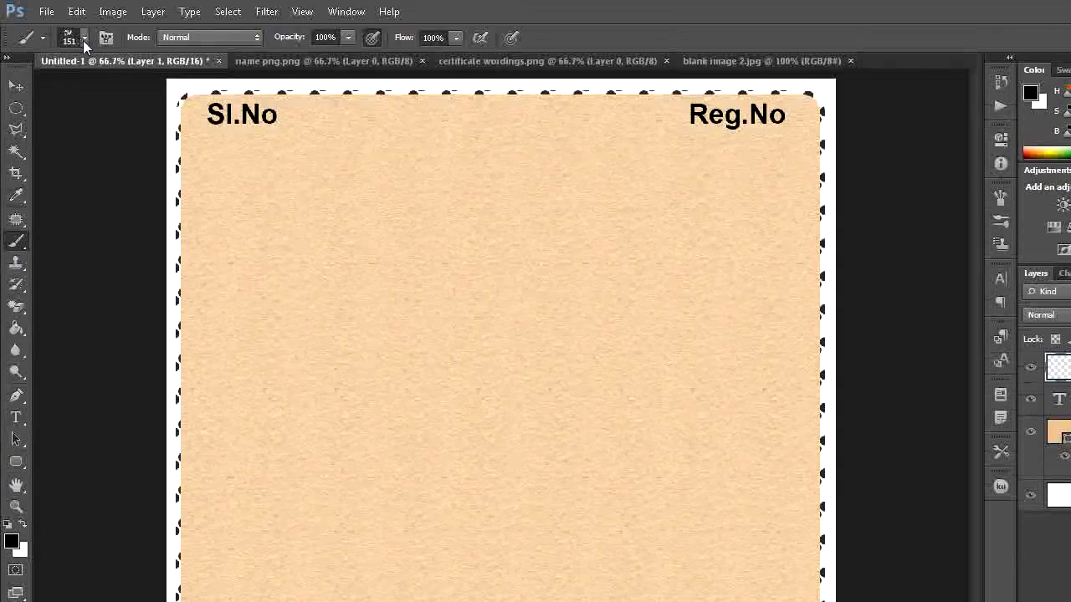
pyautogui.click(83, 40)
pyautogui.moveTo(187, 179); pyautogui.dragTo(190, 239)
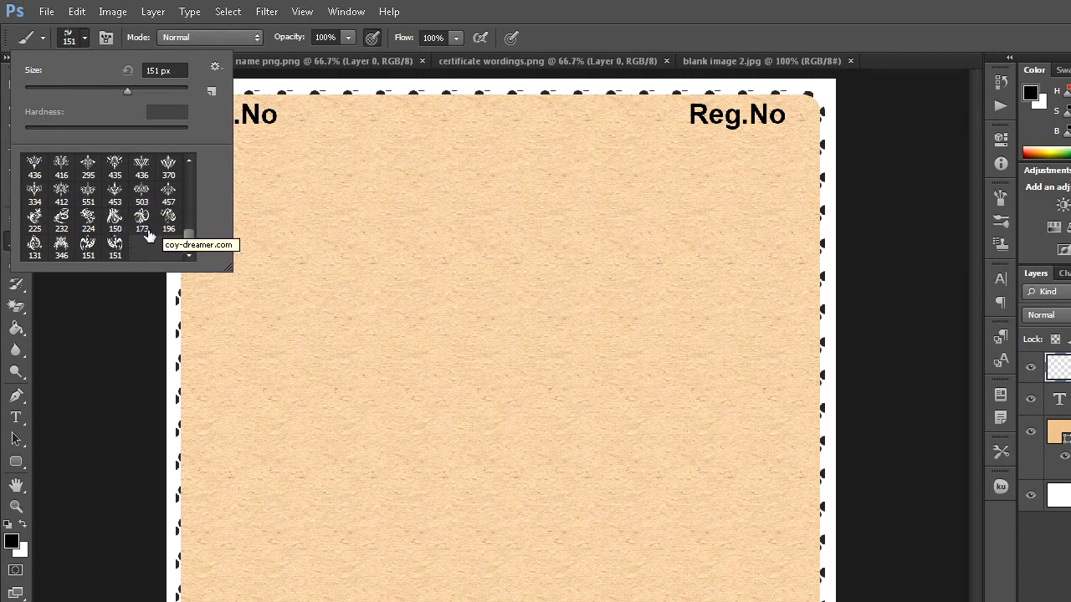
pyautogui.click(61, 244)
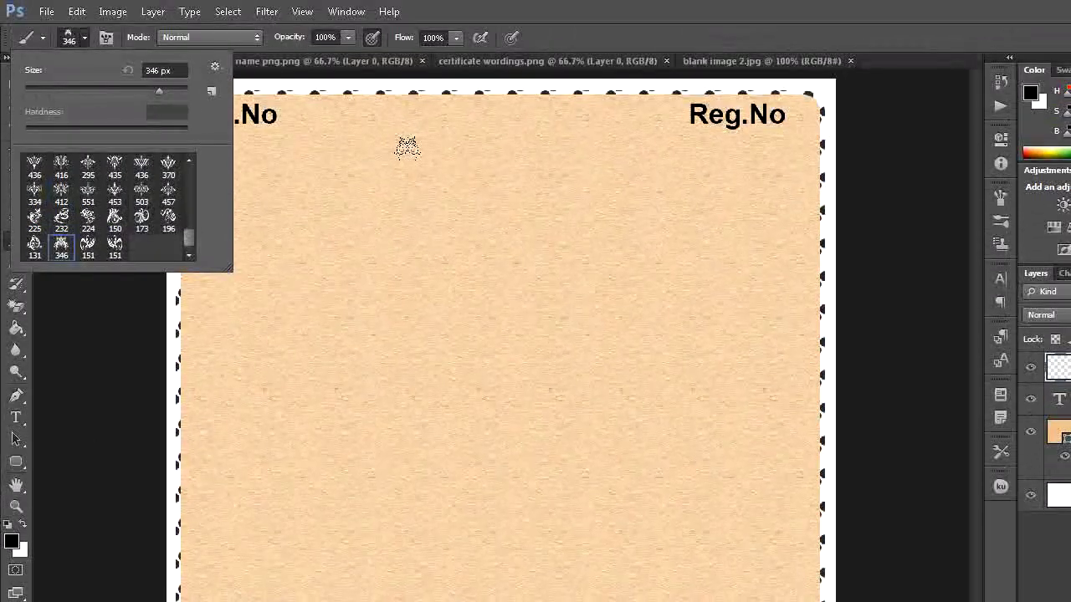
pyautogui.click(408, 147)
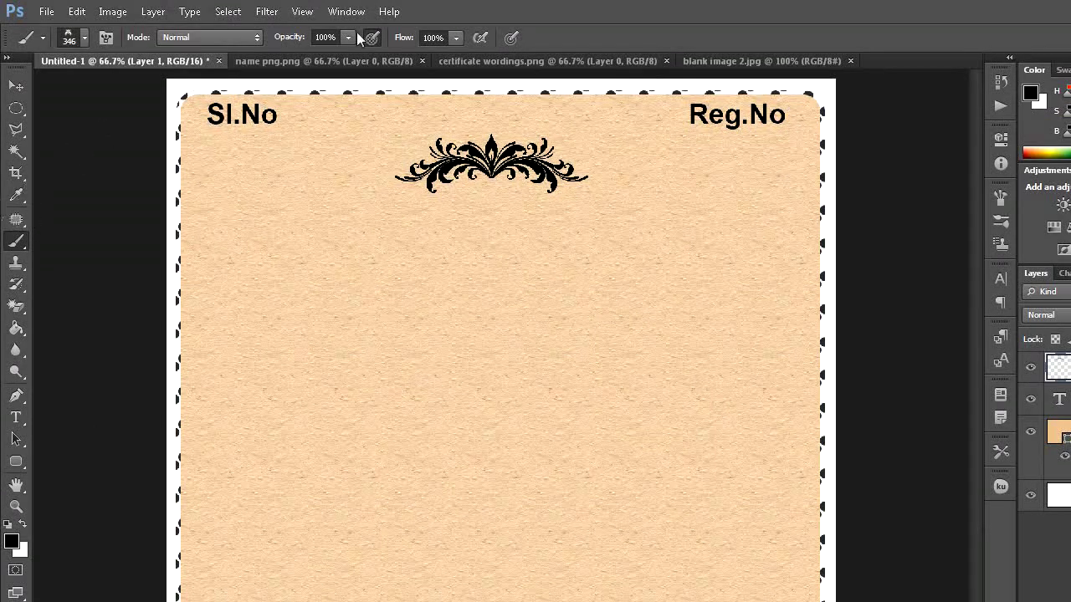
pyautogui.click(302, 14)
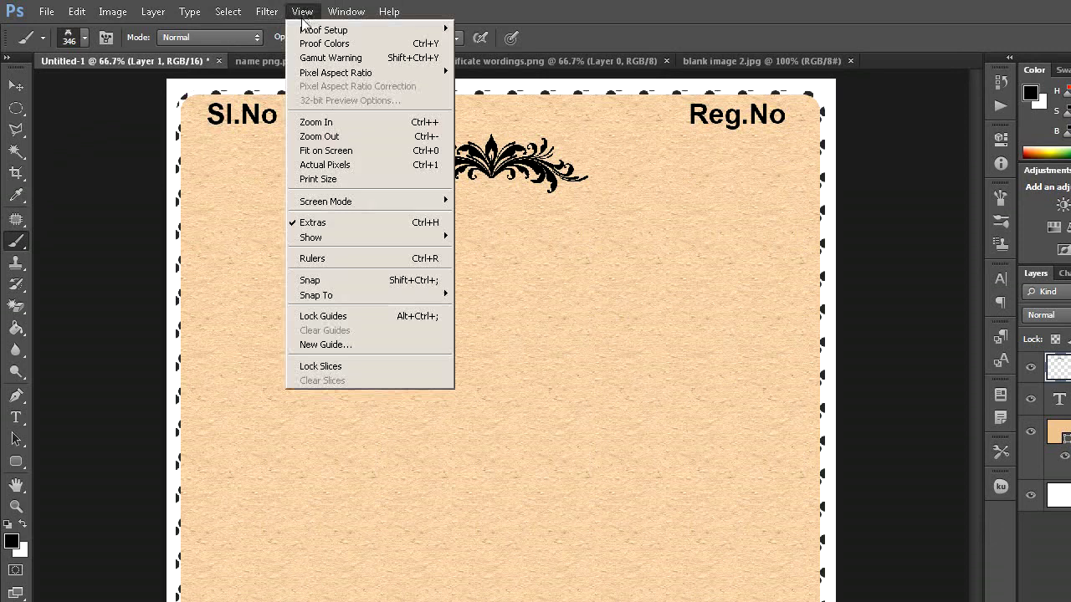
# Add a vertical guide at 5 cm
pyautogui.click(329, 345)
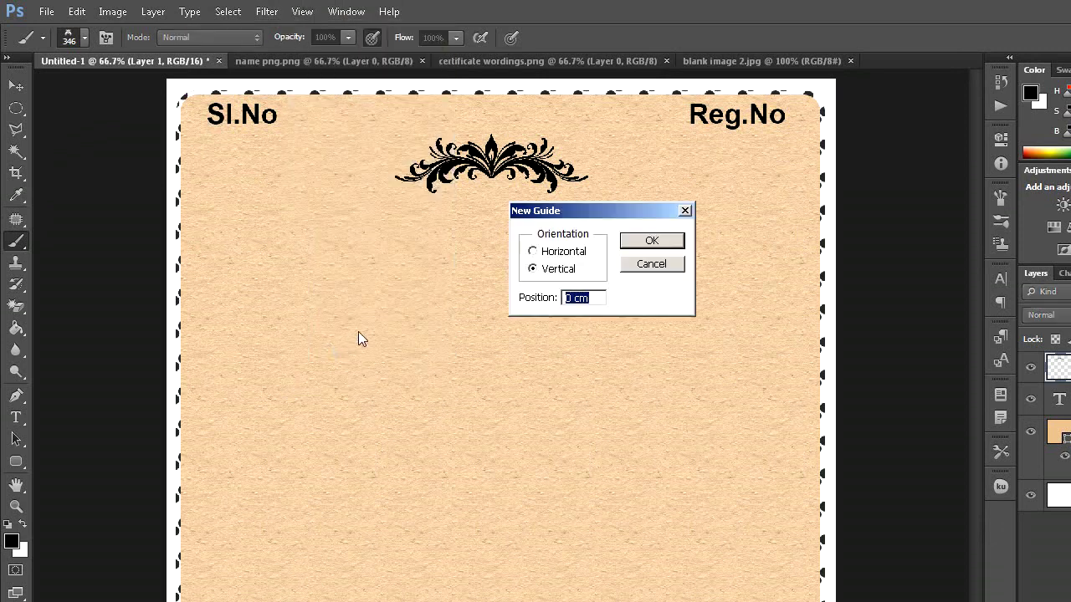
pyautogui.write('5')
pyautogui.click(665, 240)
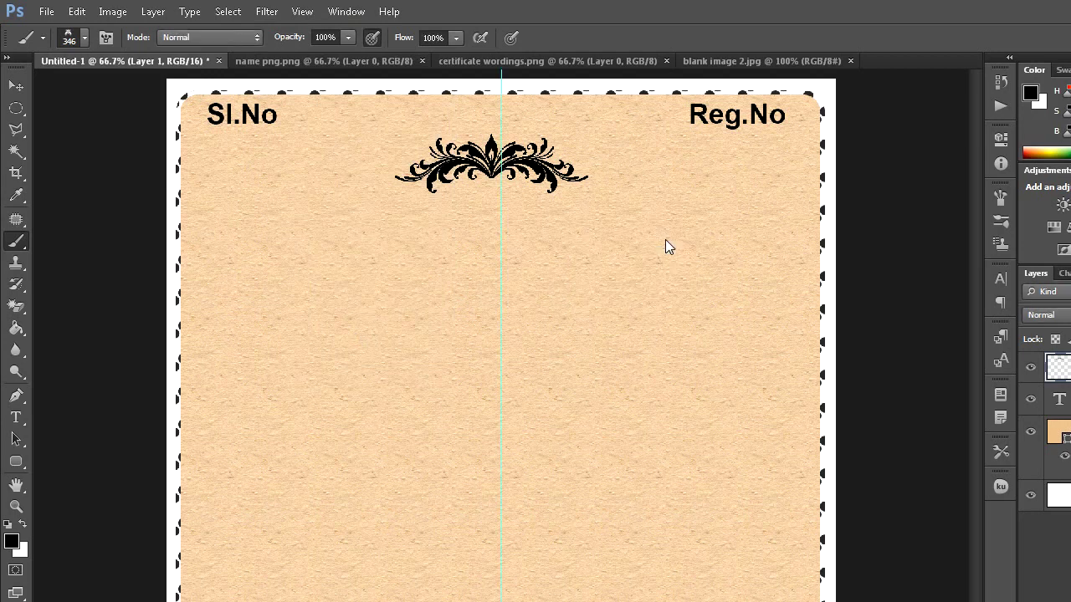
# Centre the ornament on the guide and add an empty Layer 2
pyautogui.click(16, 87)
pyautogui.moveTo(538, 181); pyautogui.dragTo(548, 178)
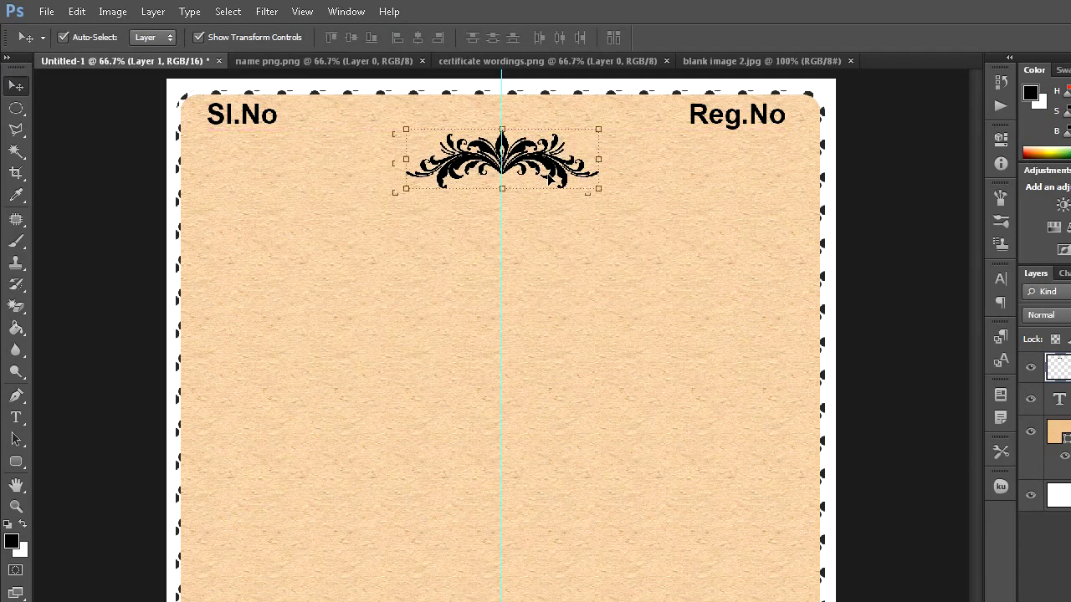
pyautogui.press('m')
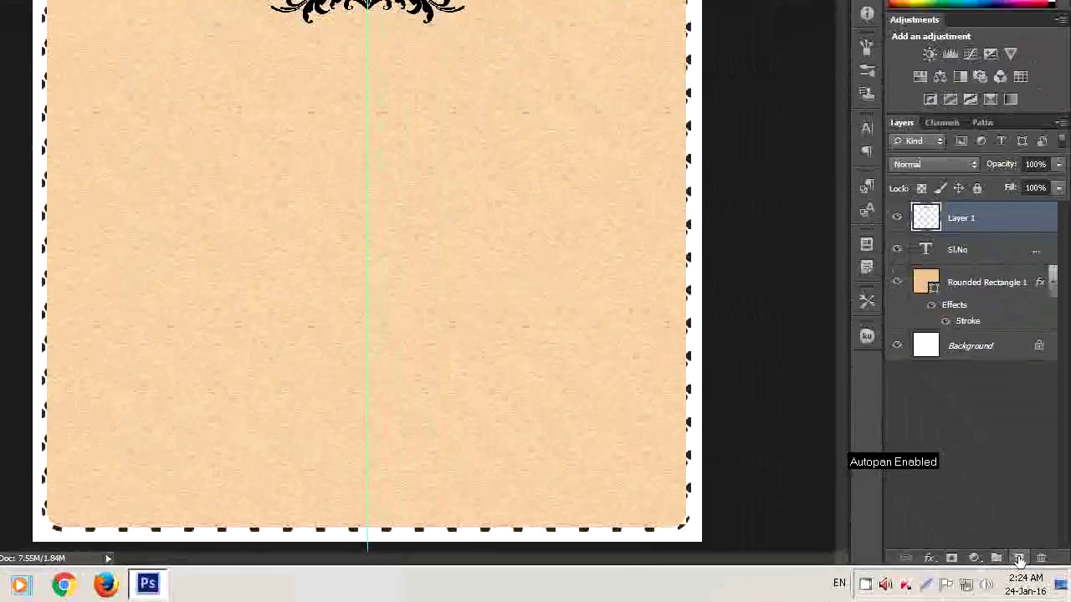
pyautogui.click(1019, 558)
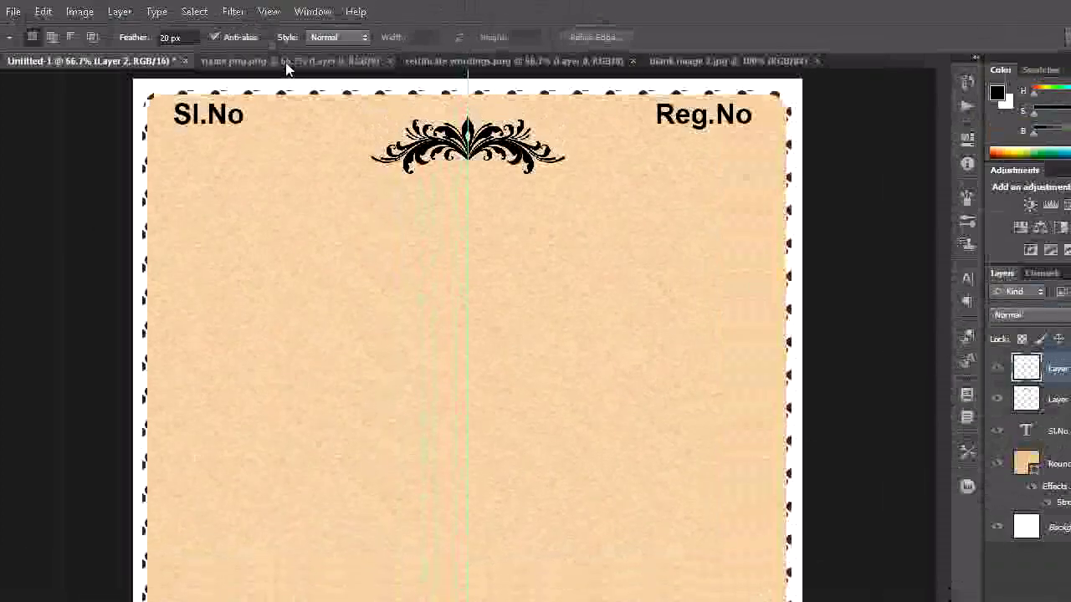
# Copy all of name png.png and paste the 'XYZ Institute of Technology' script into Untitled-1
pyautogui.click(287, 62)
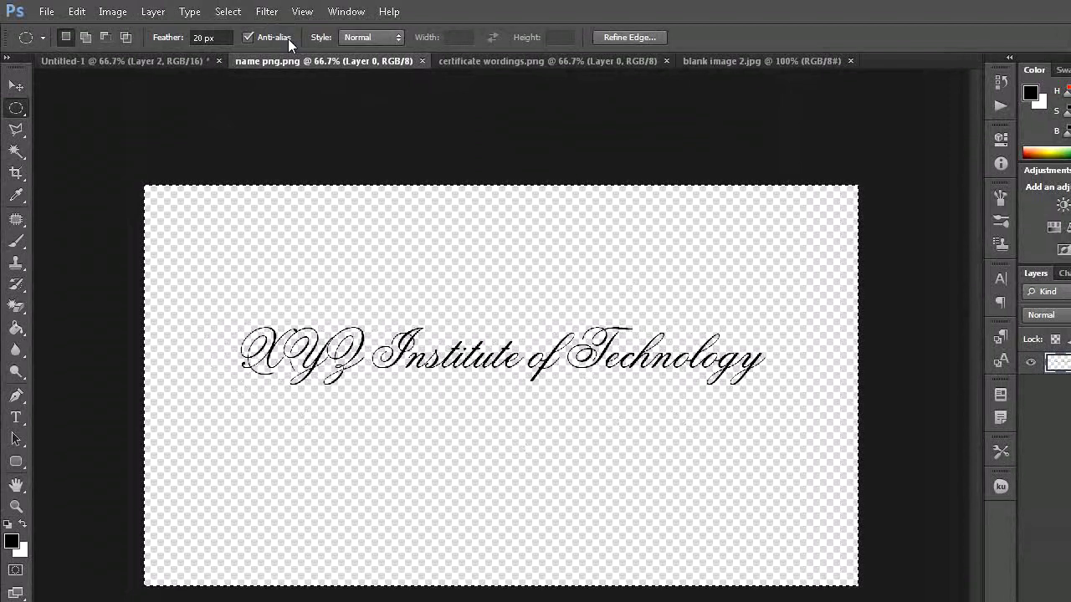
pyautogui.click(228, 11)
pyautogui.click(224, 26)
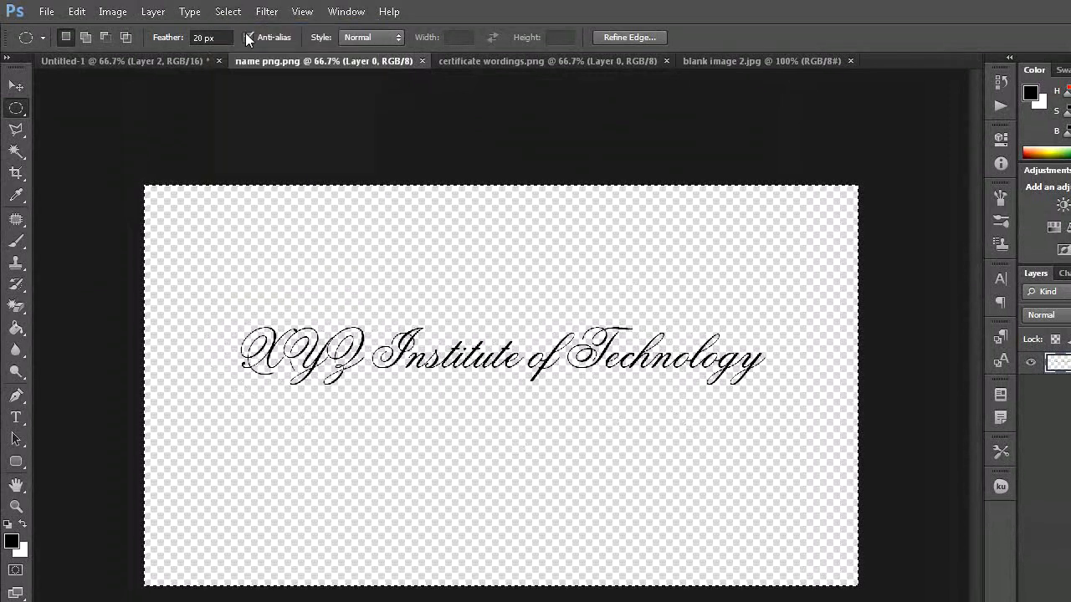
pyautogui.click(80, 12)
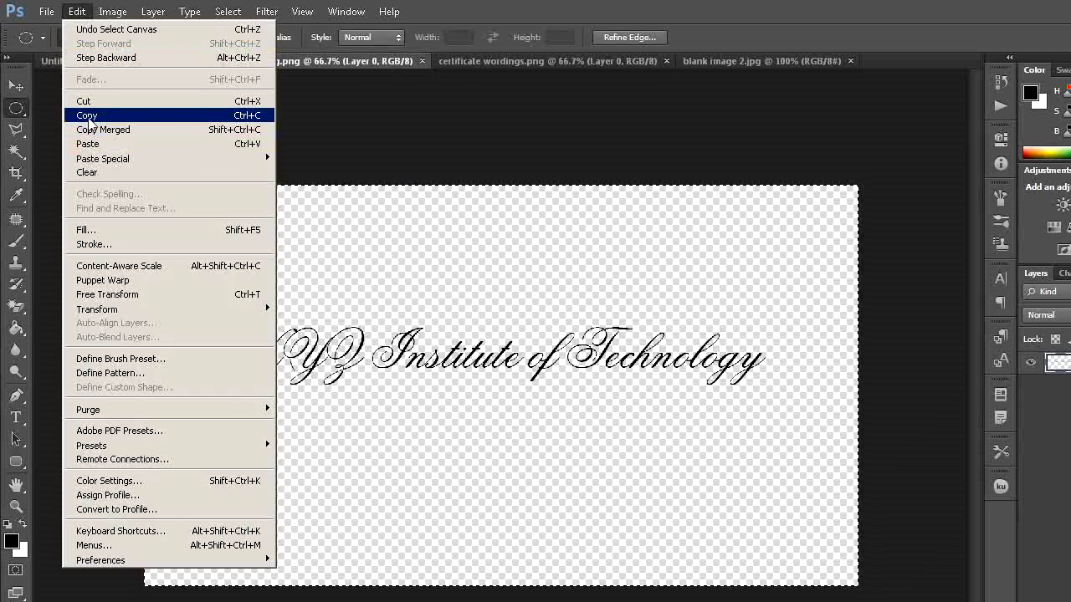
pyautogui.click(87, 117)
pyautogui.click(109, 63)
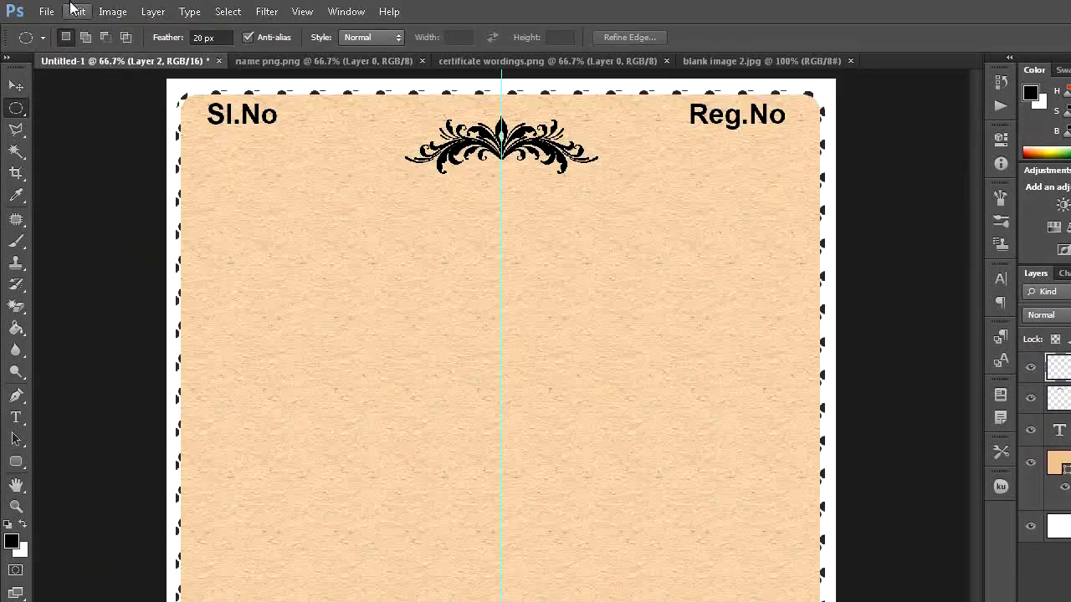
pyautogui.click(74, 9)
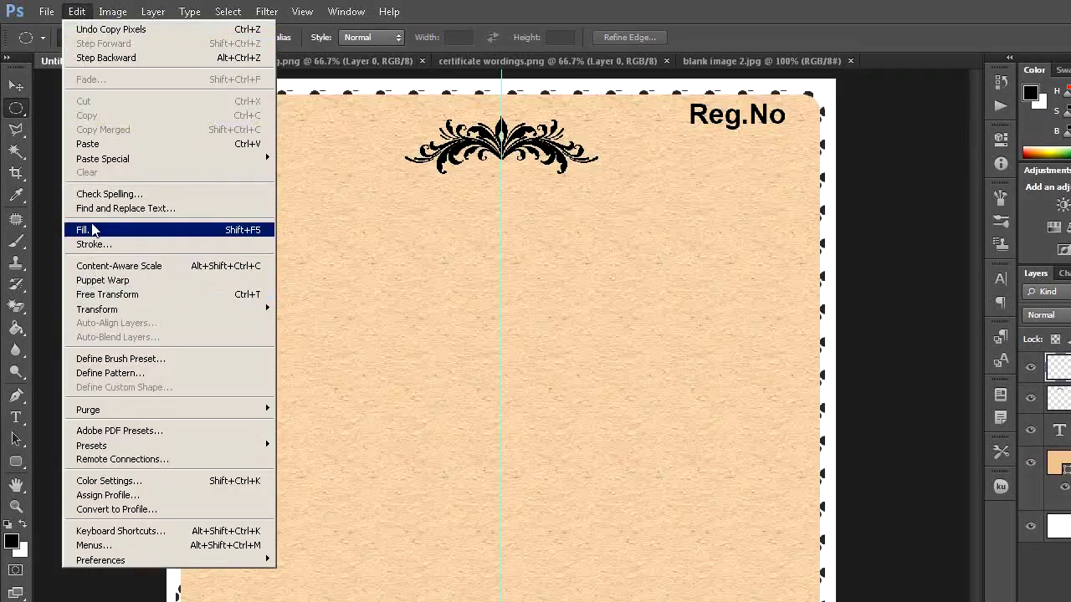
pyautogui.click(101, 145)
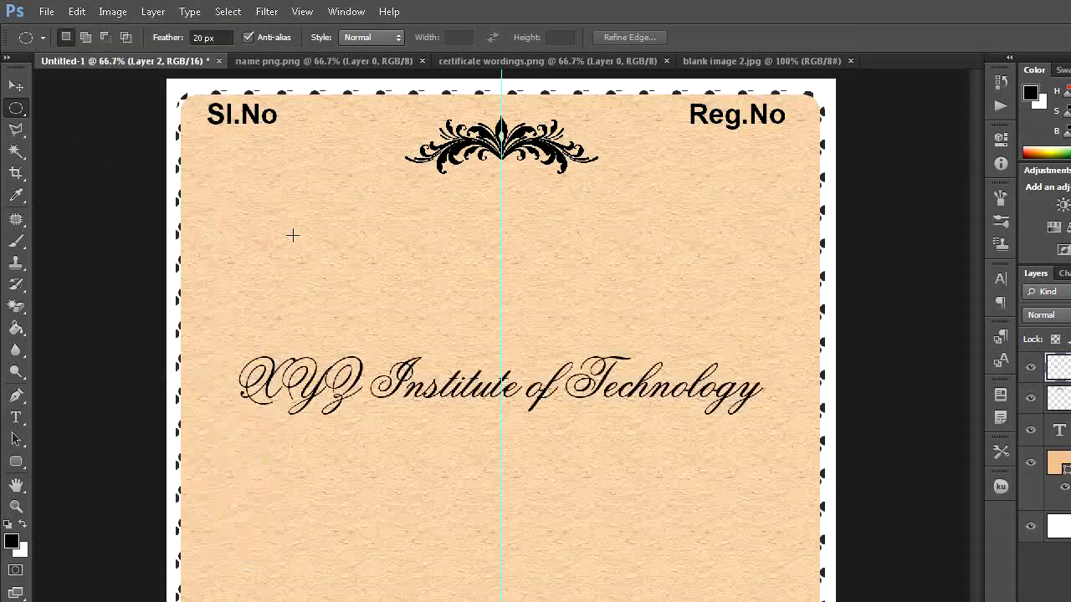
# Move the institute title under the ornament and shrink it to about 89% width, 80% height
pyautogui.click(16, 86)
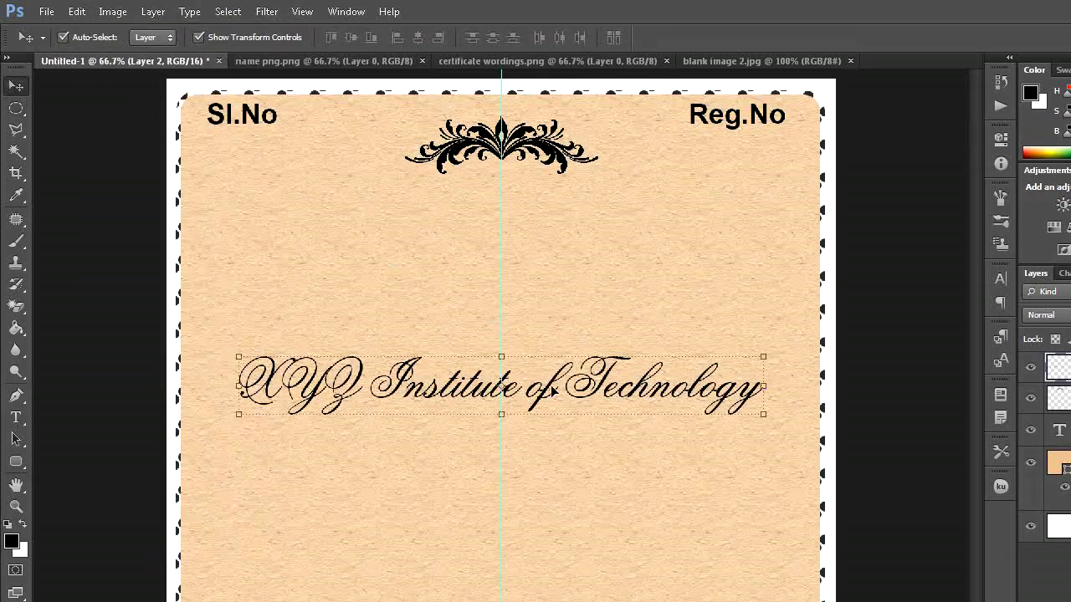
pyautogui.moveTo(557, 394); pyautogui.dragTo(559, 321)
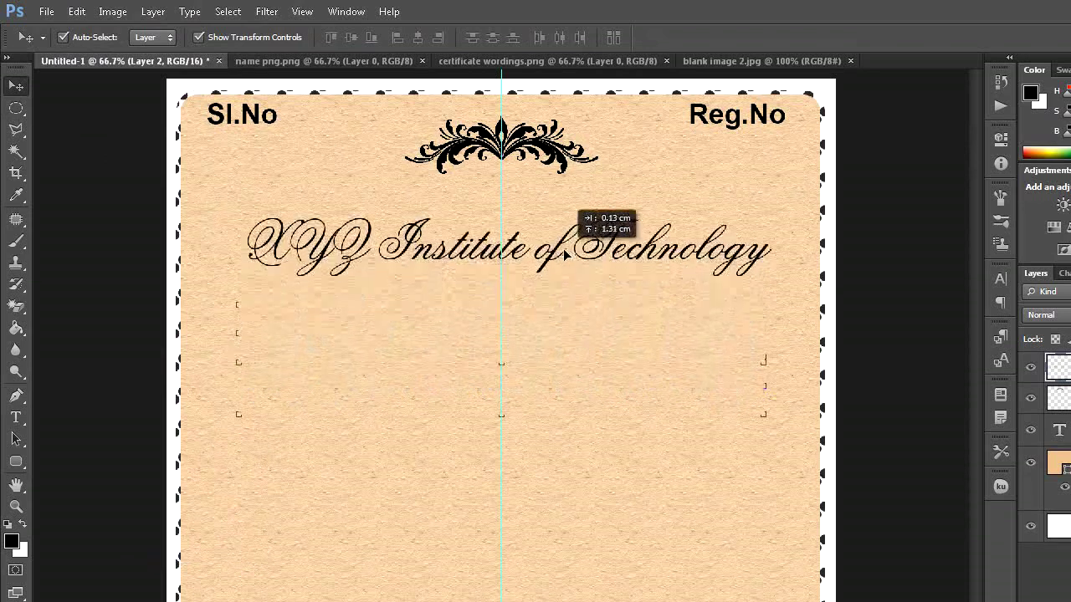
pyautogui.moveTo(559, 322); pyautogui.dragTo(563, 217)
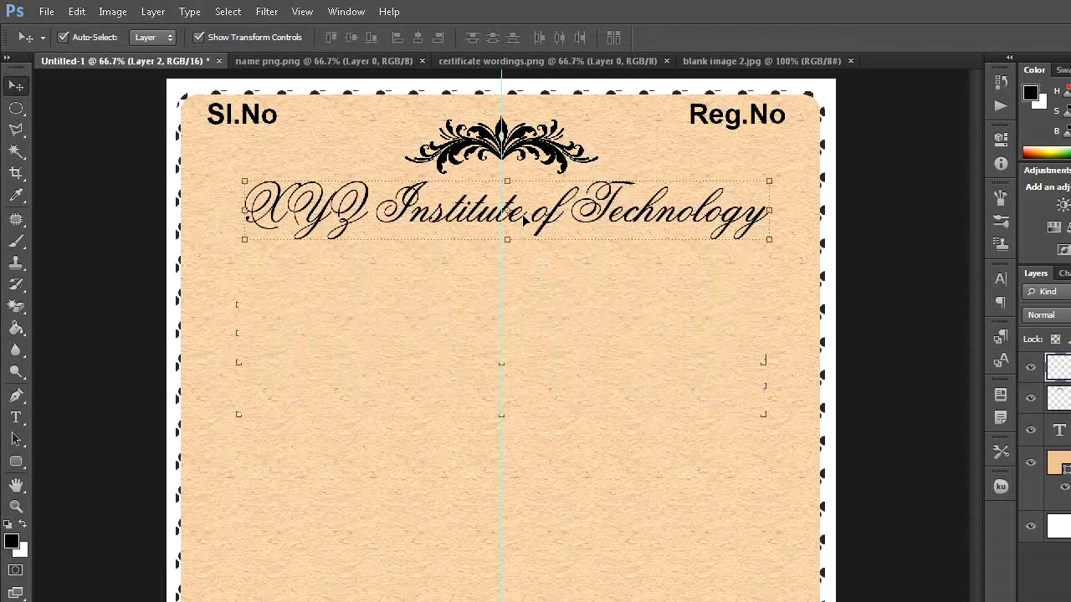
pyautogui.moveTo(507, 242); pyautogui.dragTo(507, 229)
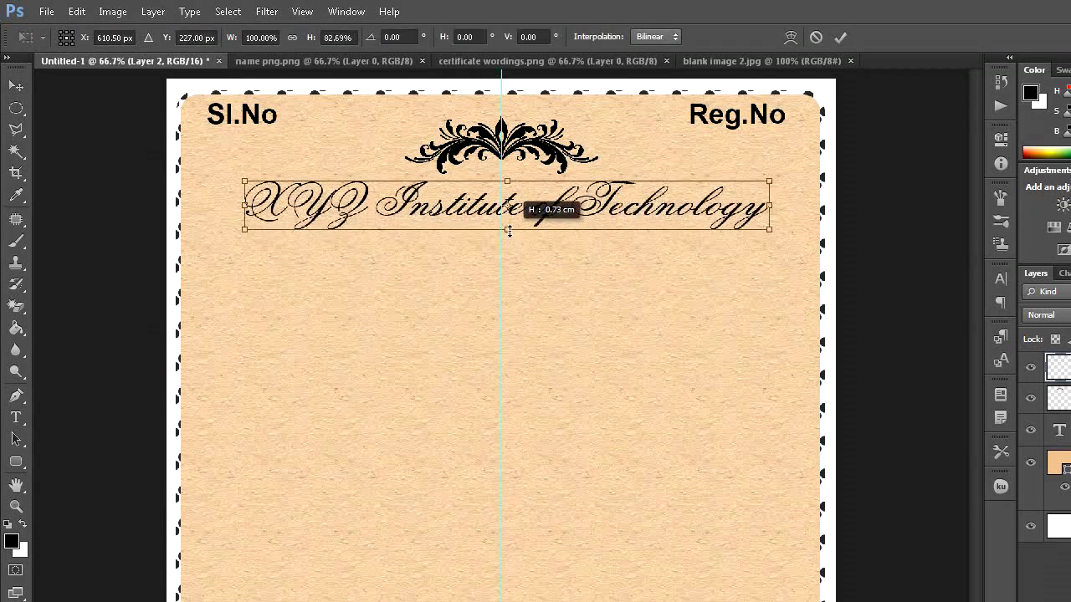
pyautogui.moveTo(635, 216); pyautogui.dragTo(631, 216)
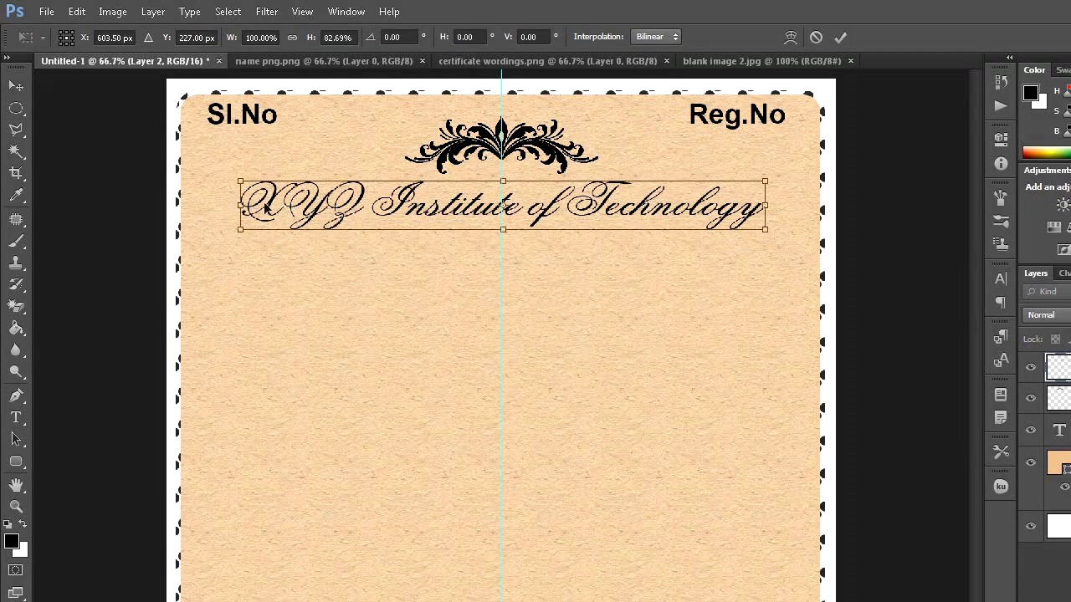
pyautogui.moveTo(240, 205); pyautogui.dragTo(267, 209)
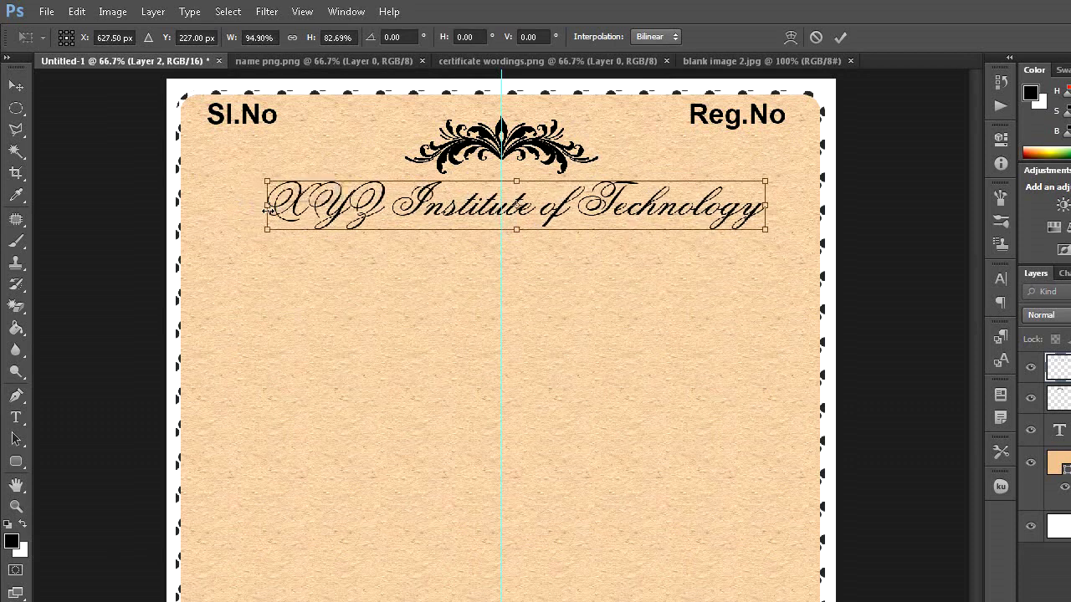
pyautogui.moveTo(765, 206); pyautogui.dragTo(735, 206)
pyautogui.moveTo(501, 230); pyautogui.dragTo(505, 228)
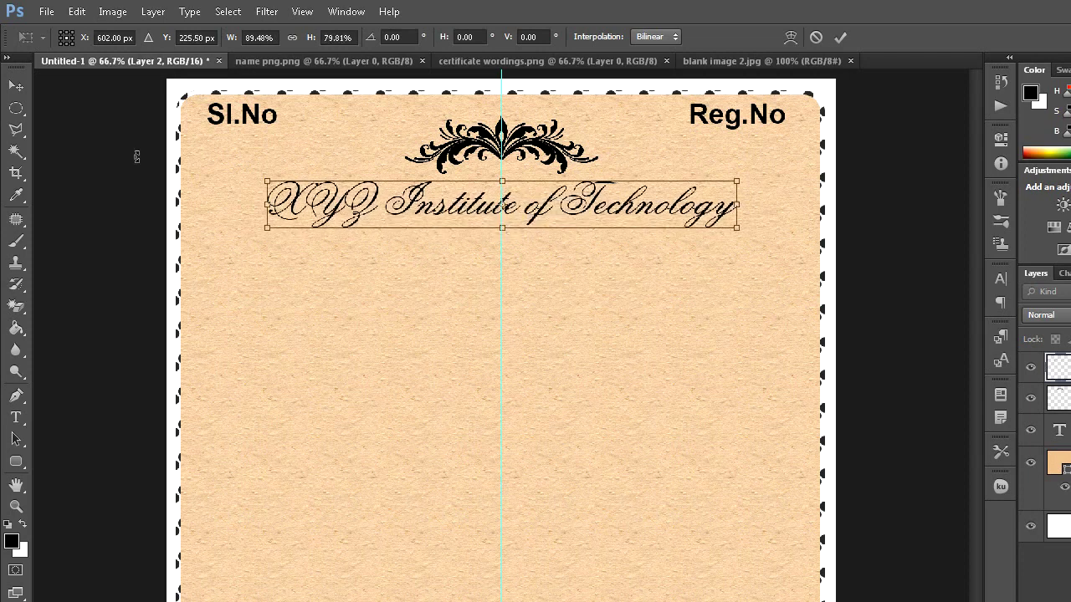
pyautogui.click(16, 109)
# Stamp a second ornament on a new layer below the title and flip it vertically
pyautogui.click(577, 276)
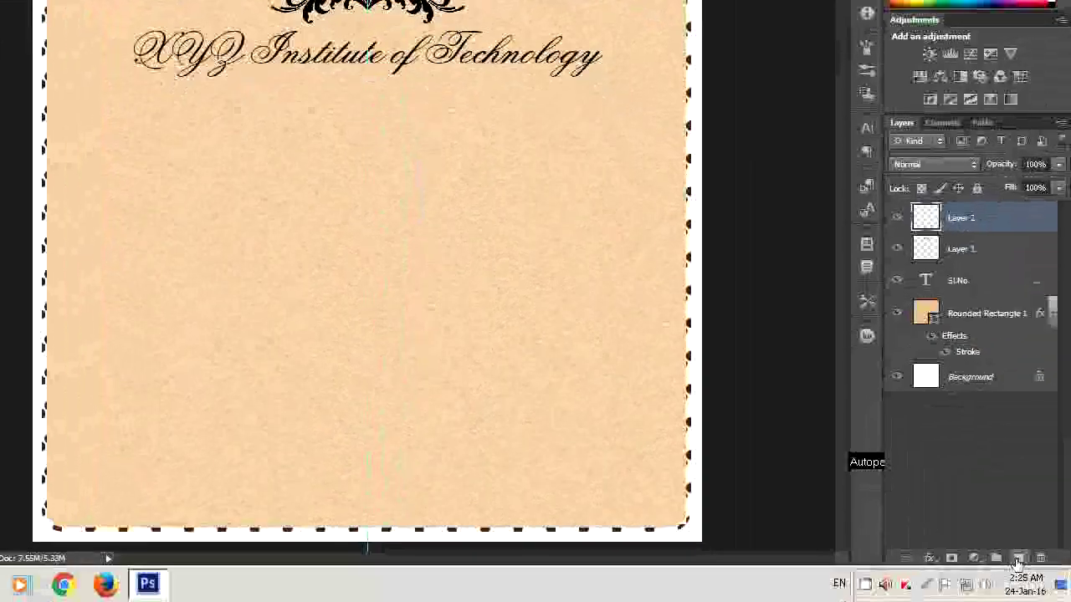
pyautogui.click(1019, 559)
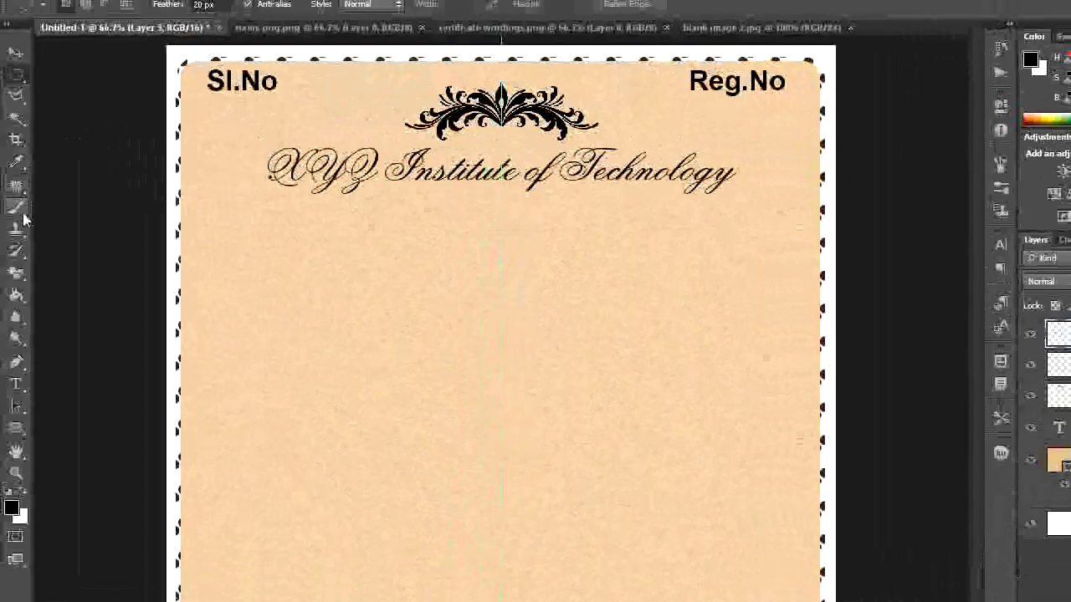
pyautogui.click(17, 209)
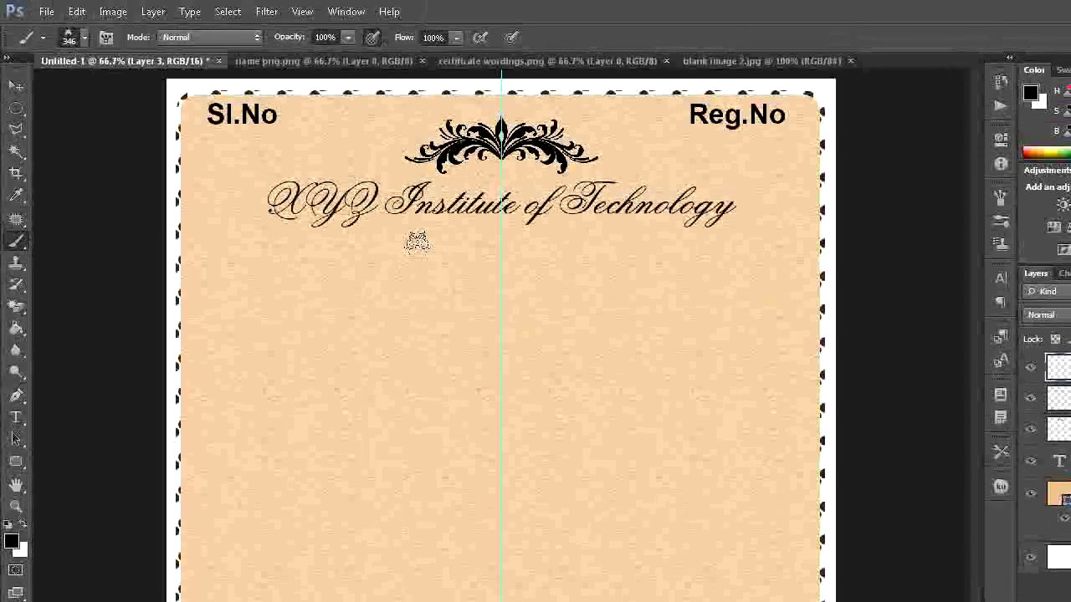
pyautogui.click(501, 260)
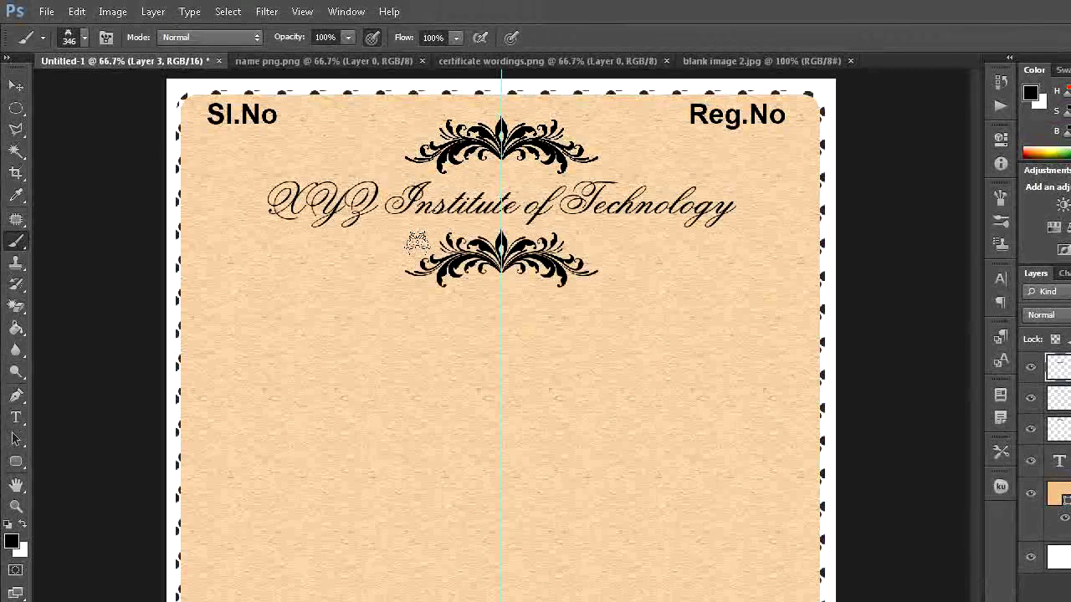
pyautogui.click(76, 12)
pyautogui.moveTo(97, 259)
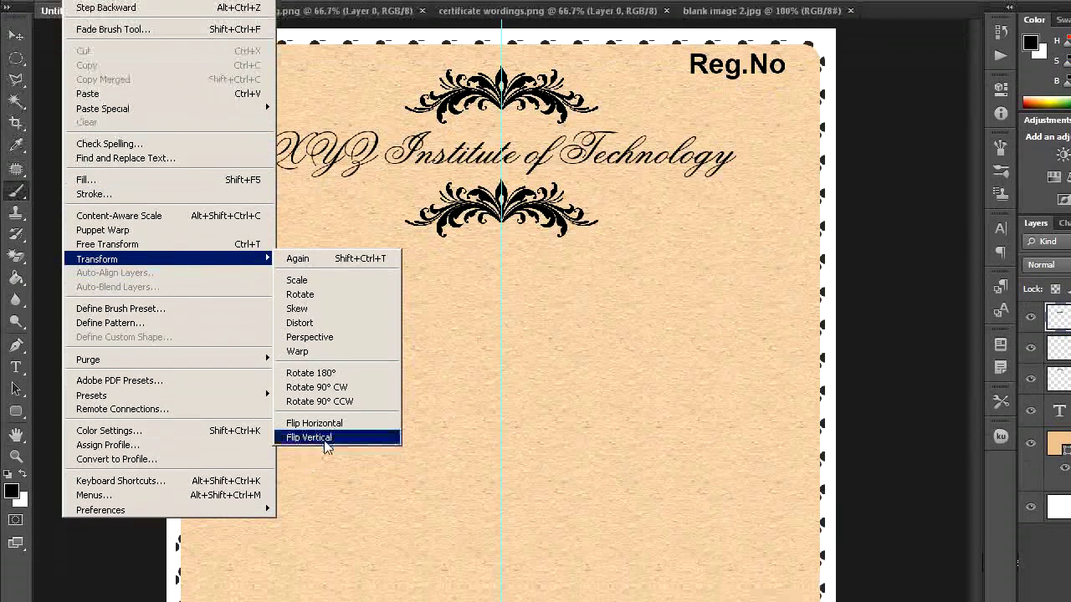
pyautogui.click(324, 440)
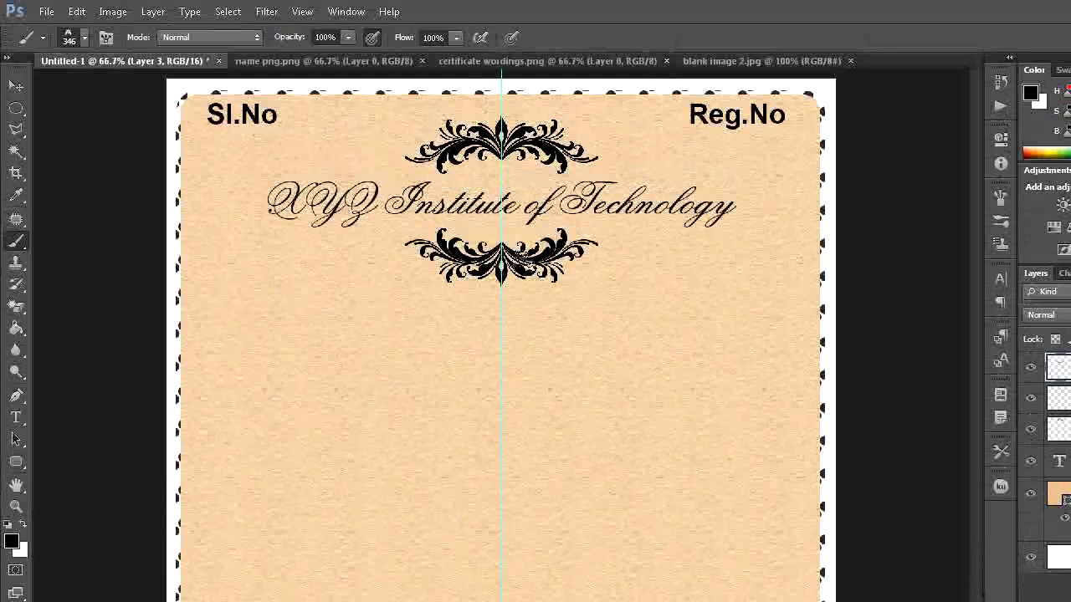
pyautogui.press('m')
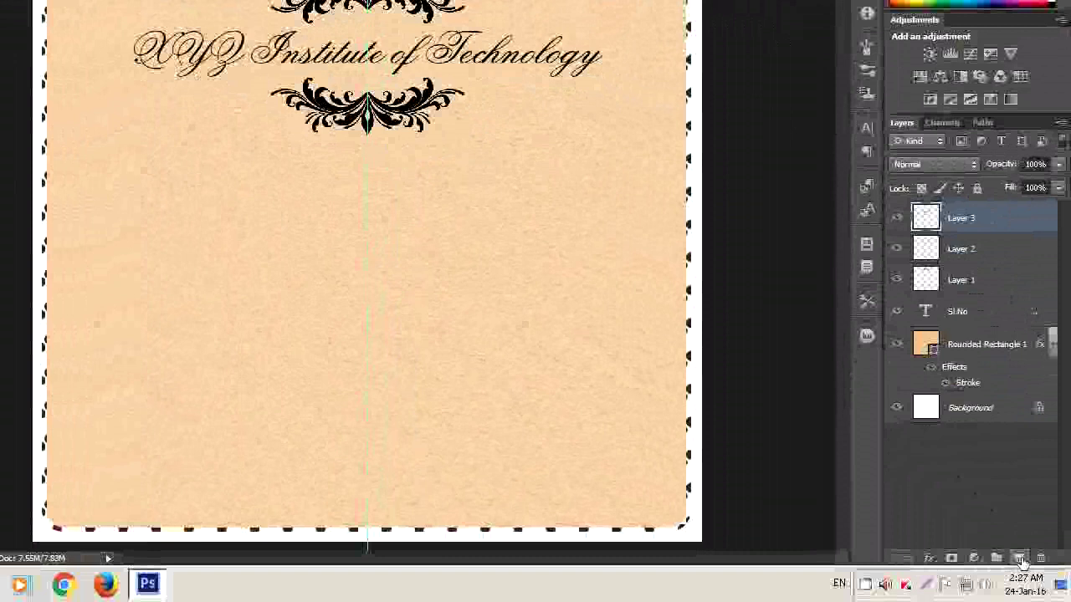
# On a new Layer 4, stamp brush preset 151 at 226 px left of the lower ornament
pyautogui.click(1019, 558)
pyautogui.click(18, 156)
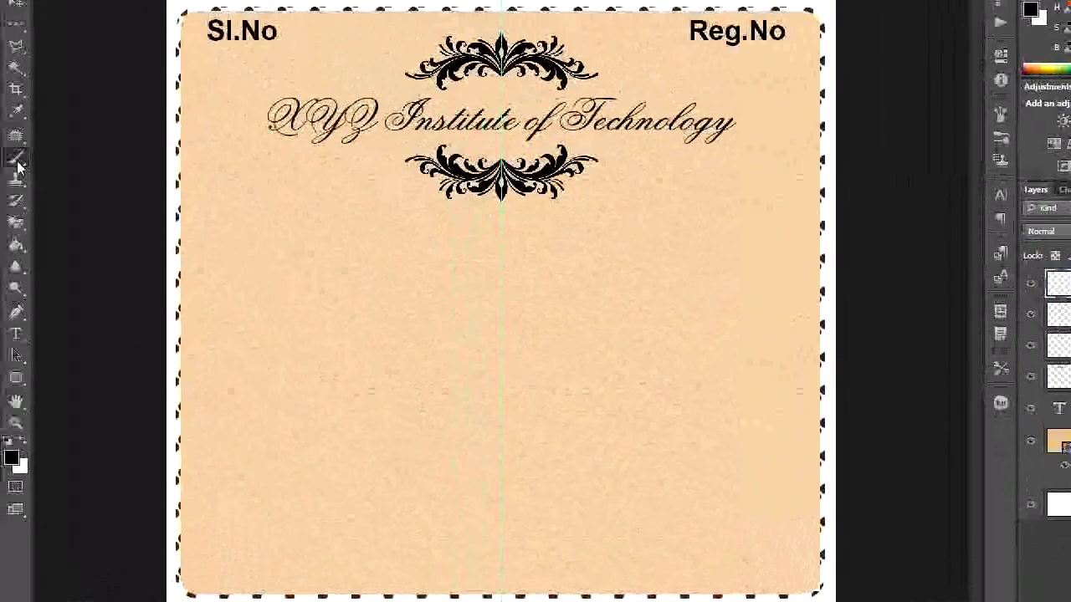
pyautogui.click(84, 38)
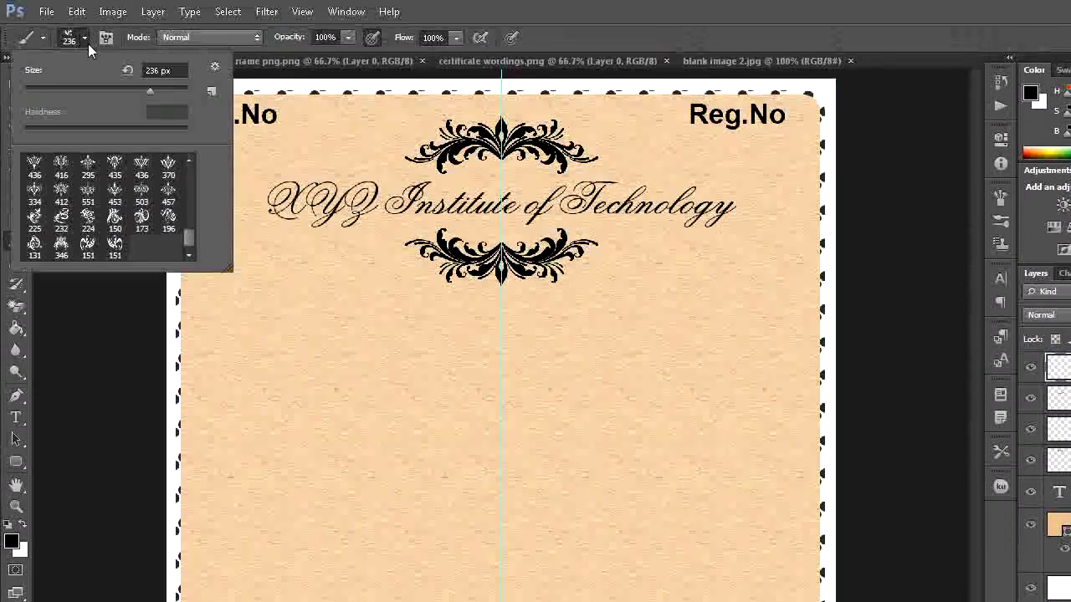
pyautogui.click(87, 246)
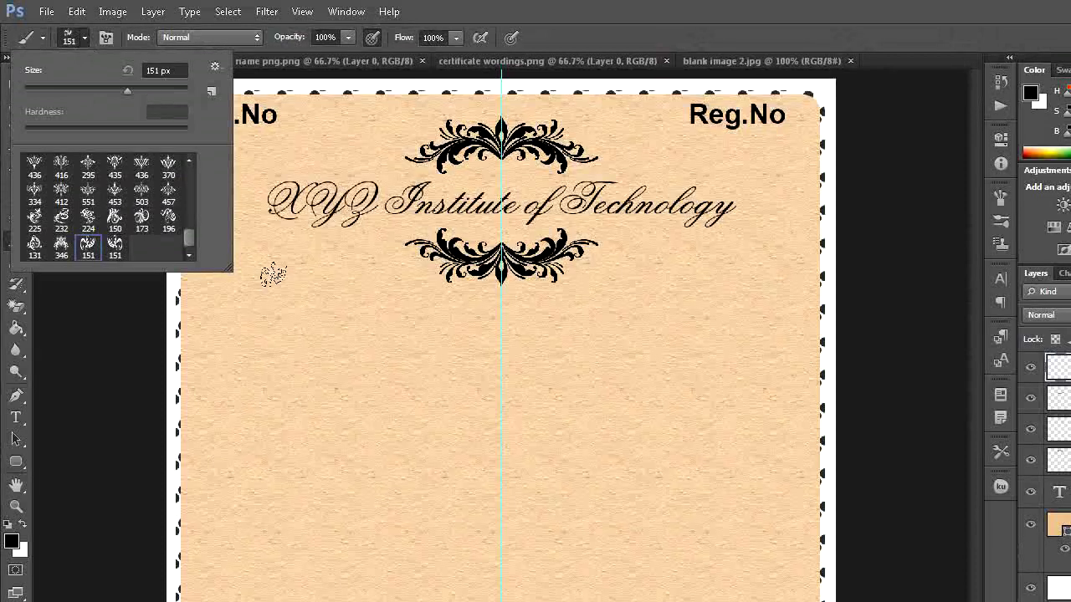
pyautogui.click(141, 86)
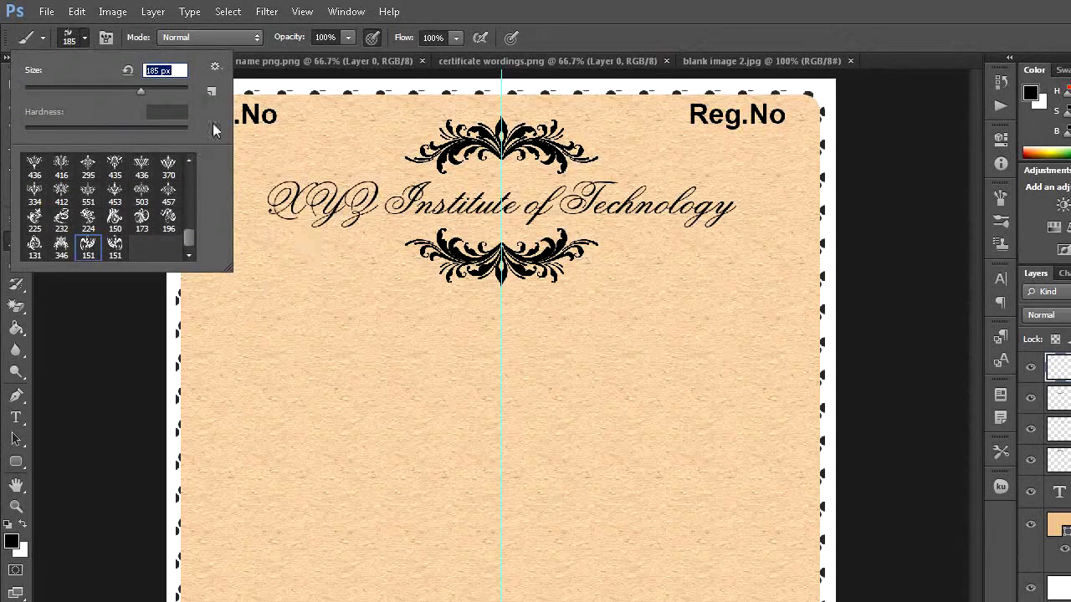
pyautogui.click(149, 87)
pyautogui.click(344, 260)
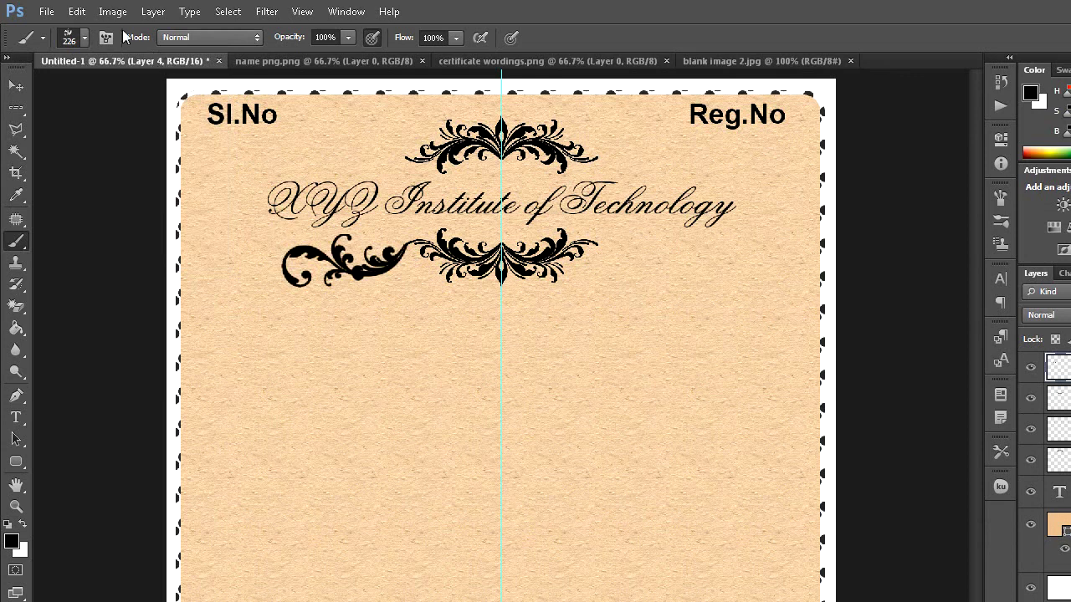
# Rotate the flourish about 16° beneath the title's opening letters and apply it
pyautogui.click(76, 11)
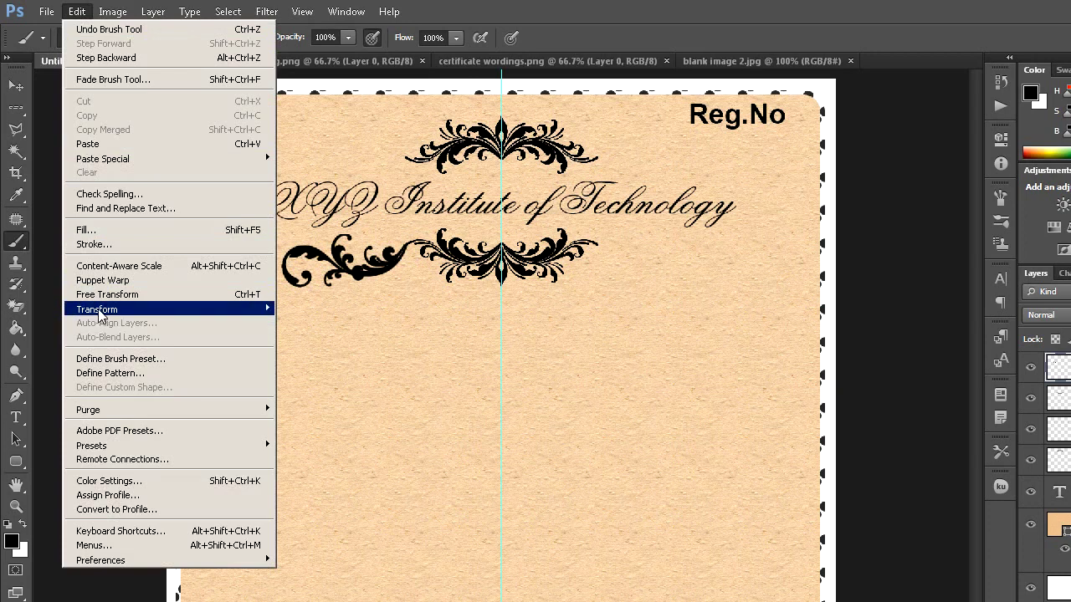
pyautogui.moveTo(97, 310)
pyautogui.click(299, 346)
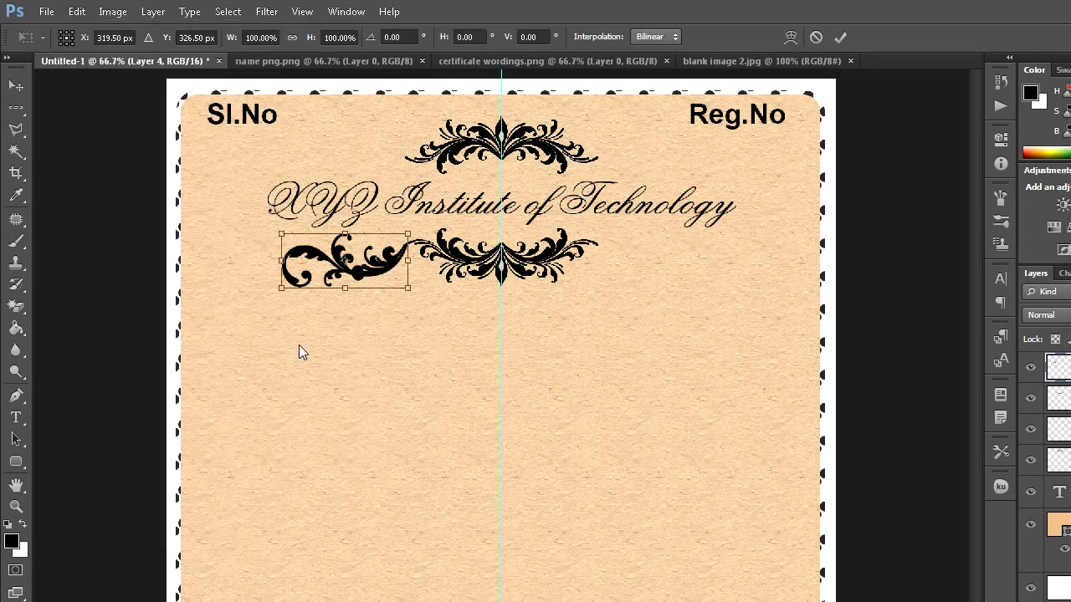
pyautogui.moveTo(272, 225); pyautogui.dragTo(287, 206)
pyautogui.moveTo(299, 278); pyautogui.dragTo(297, 248)
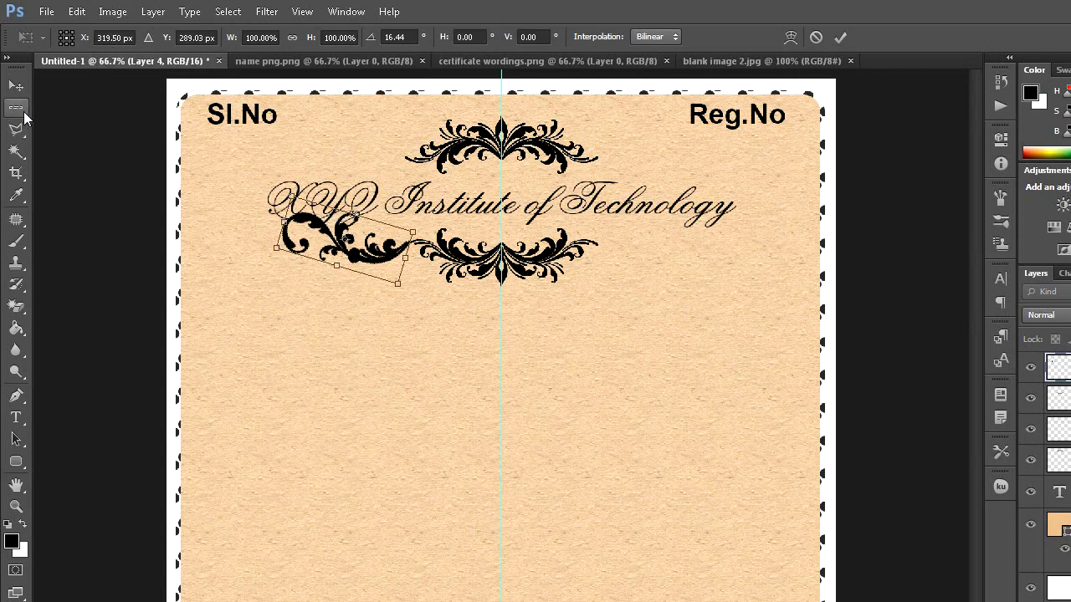
pyautogui.click(25, 115)
pyautogui.click(577, 275)
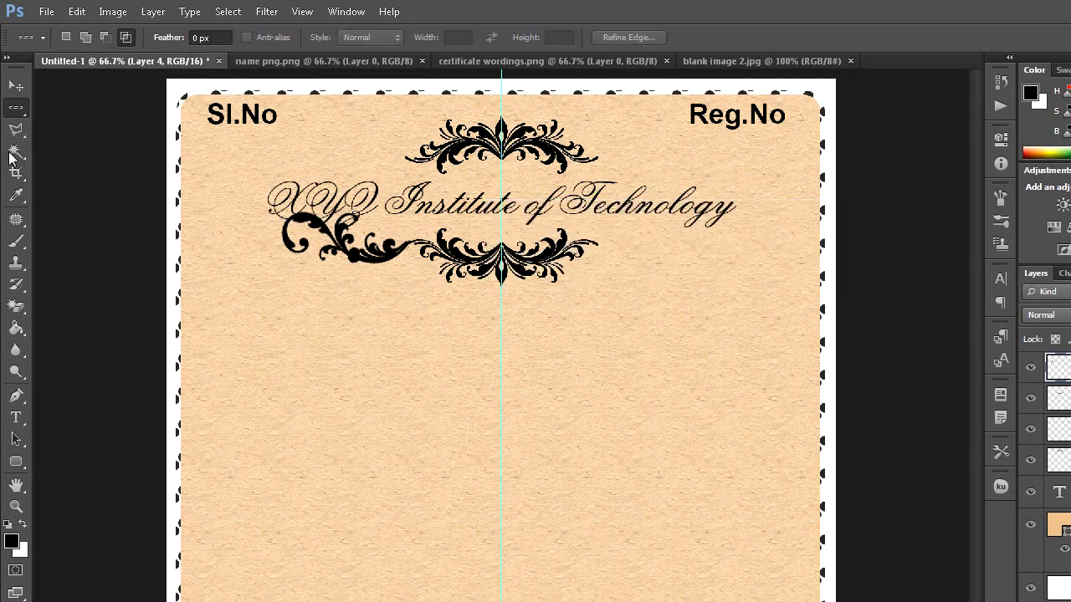
pyautogui.rightClick(16, 109)
# Duplicate Layer 4 with Ctrl+J and flip the copy horizontally
pyautogui.click(77, 108)
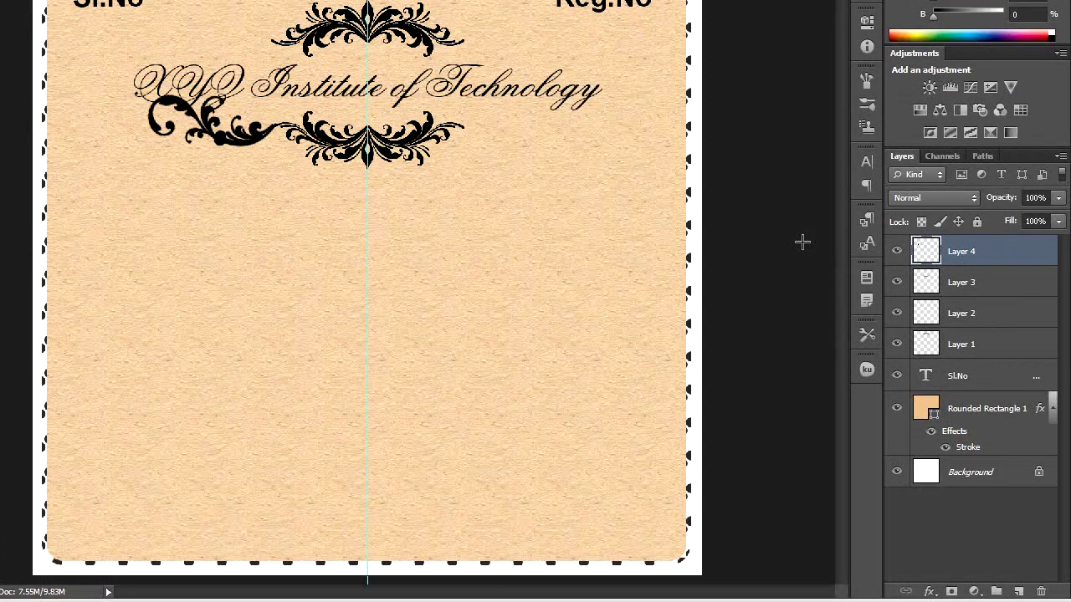
pyautogui.hotkey('ctrl', 'j')
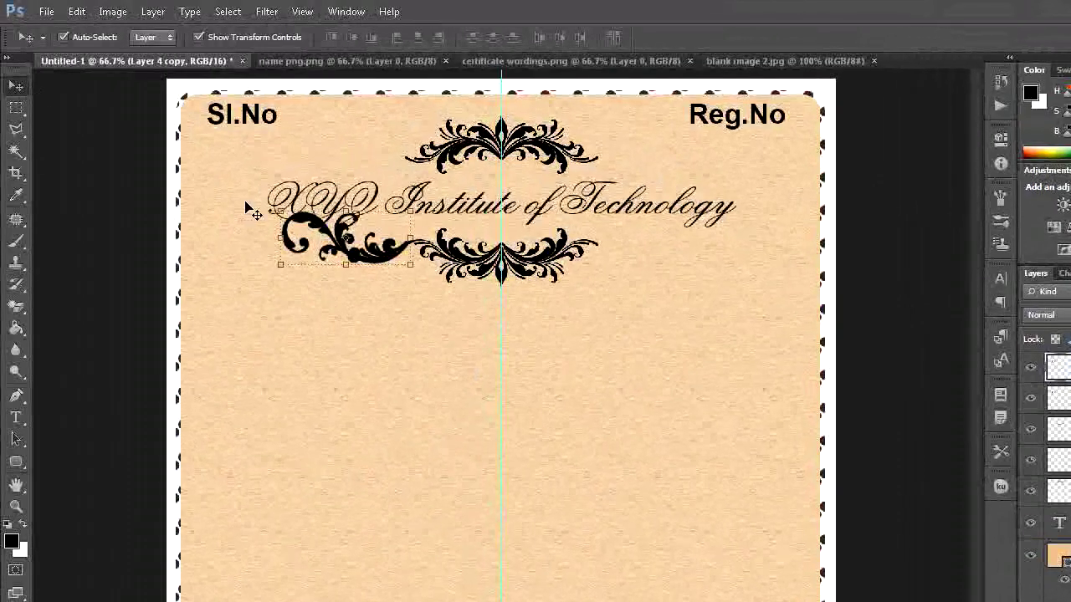
pyautogui.click(77, 11)
pyautogui.moveTo(97, 275)
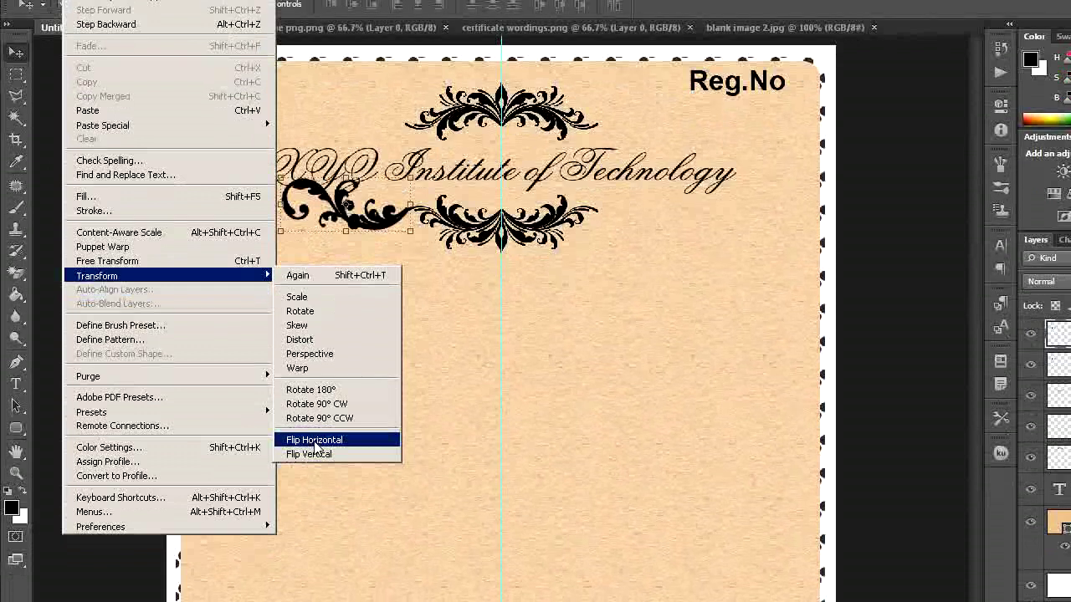
pyautogui.click(315, 440)
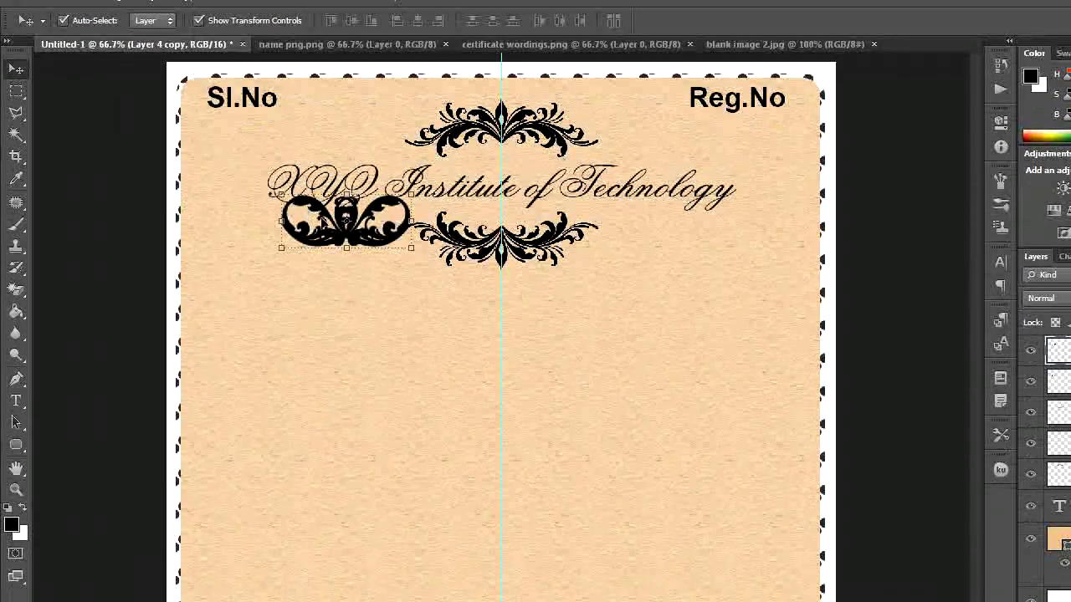
# Move the mirrored flourish to the right of the ornament, undoing the stray border move
pyautogui.moveTo(315, 240)
pyautogui.mouseDown()
pyautogui.moveTo(562, 282)
pyautogui.moveTo(633, 266)
pyautogui.mouseUp()
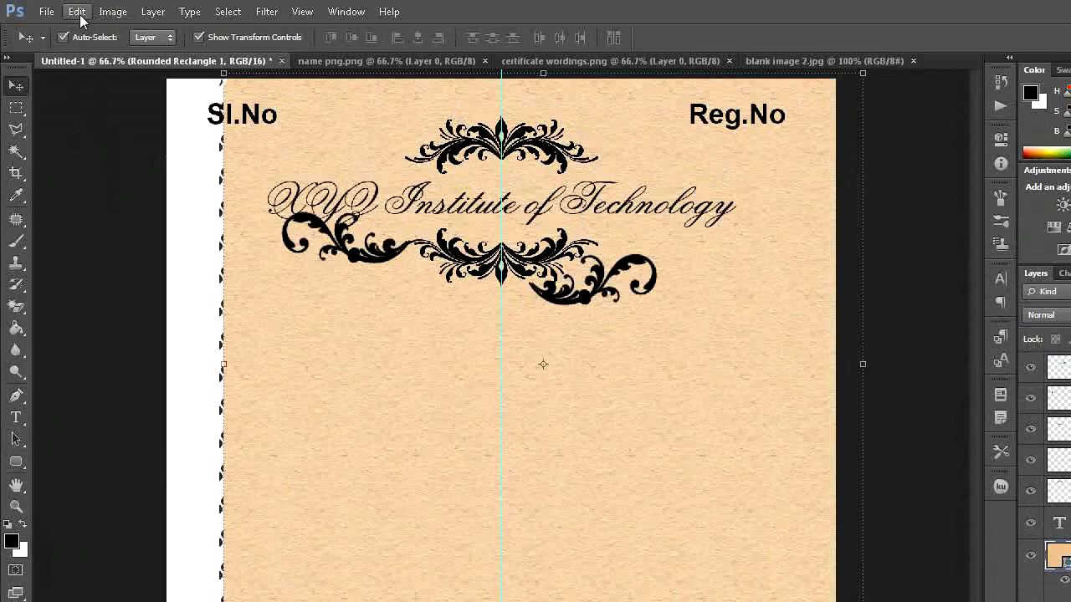
pyautogui.click(76, 11)
pyautogui.click(92, 55)
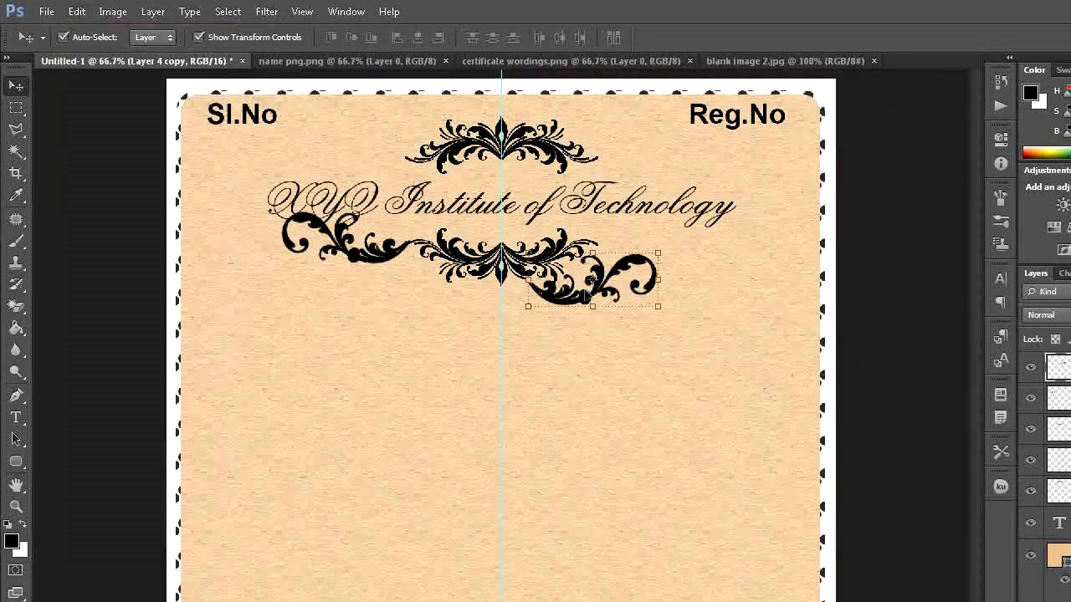
pyautogui.hotkey('ctrl', 't')
# Nudge the flourish copy right and up, then apply the transform
pyautogui.moveTo(582, 276); pyautogui.dragTo(648, 239)
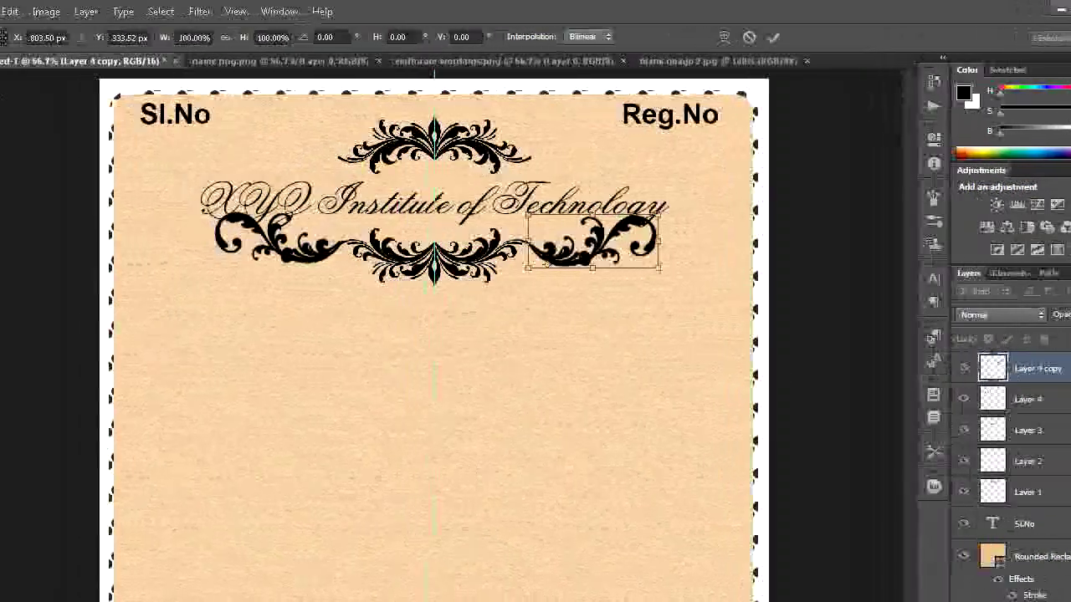
pyautogui.click(10, 117)
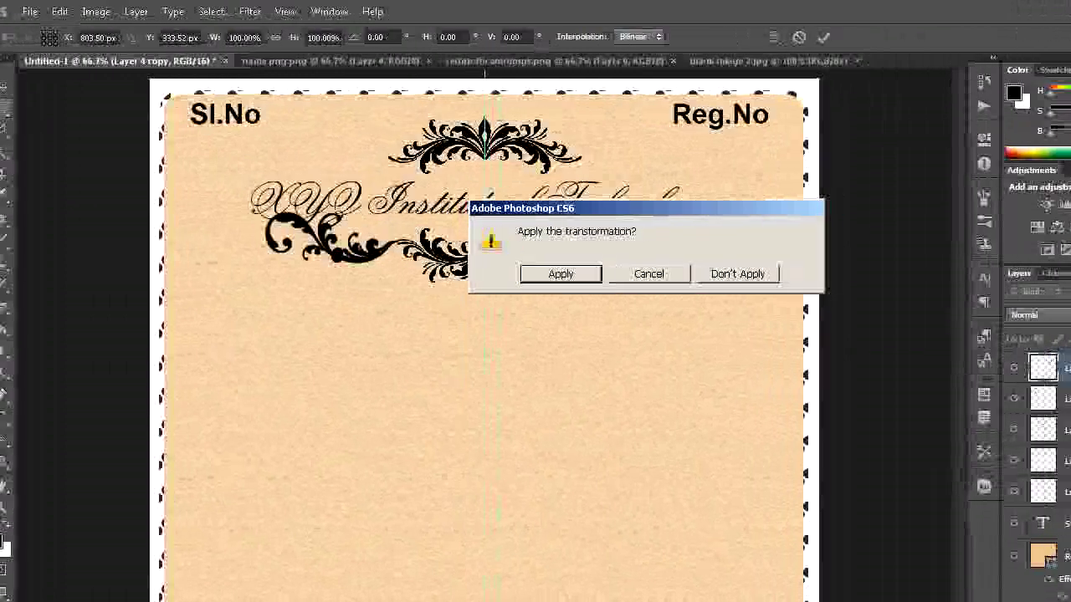
pyautogui.click(558, 272)
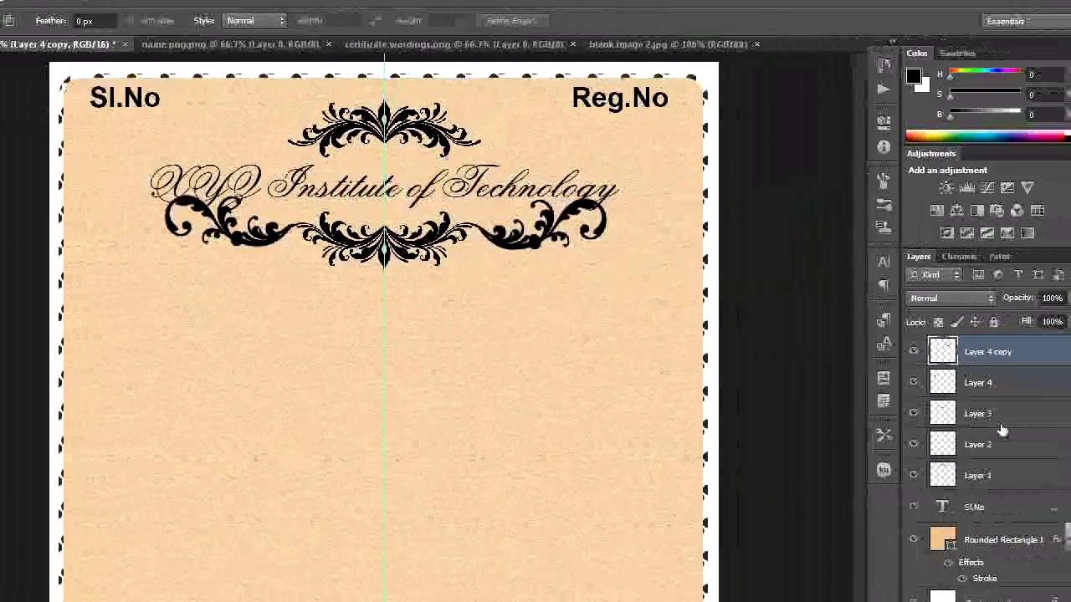
# Merge Layer 4 copy, Layer 4 and Layer 3 into one, then add an empty Layer 3
pyautogui.keyDown('shift'); pyautogui.click(1000, 422); pyautogui.keyUp('shift')
pyautogui.rightClick(999, 422)
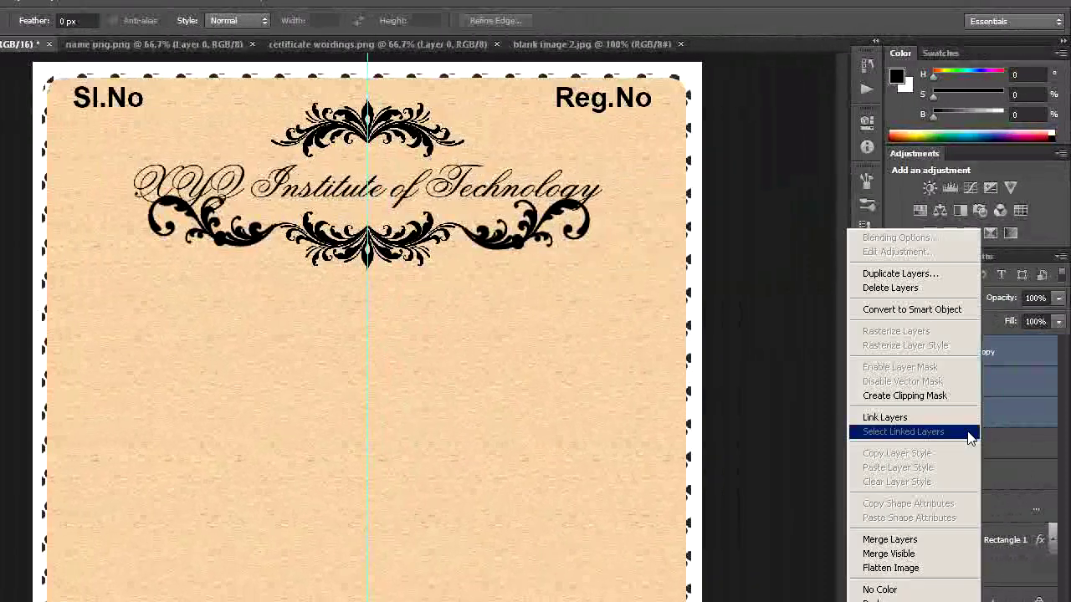
pyautogui.click(886, 540)
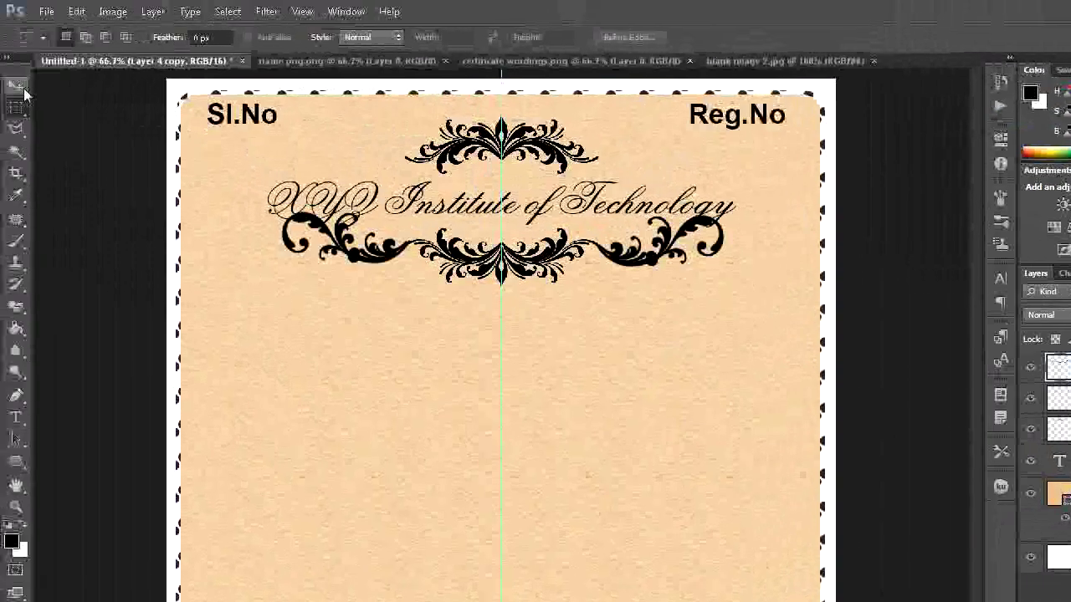
pyautogui.click(18, 87)
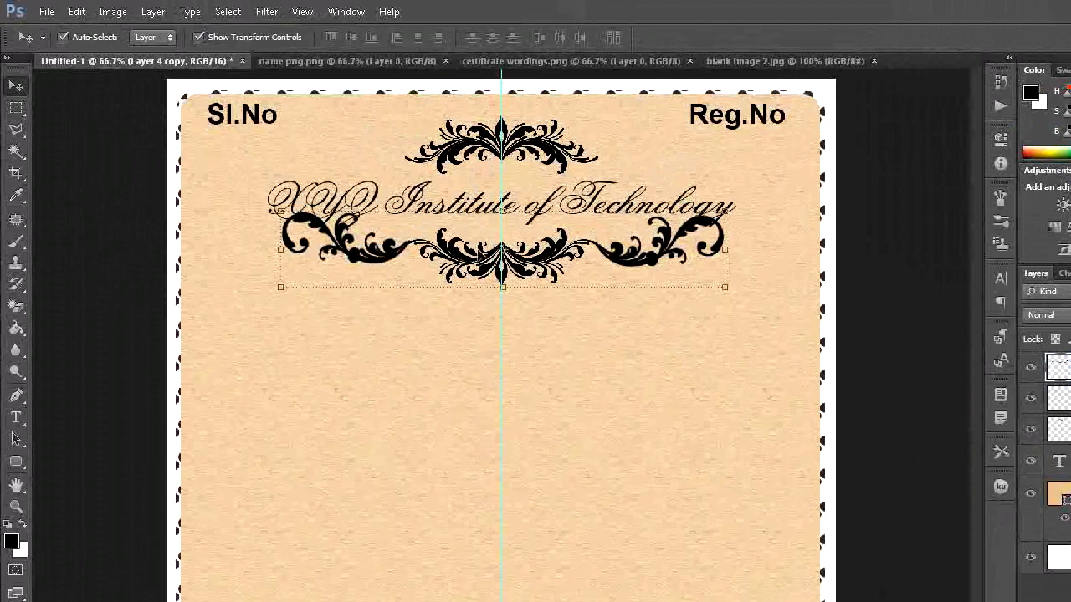
pyautogui.moveTo(499, 226); pyautogui.dragTo(502, 231)
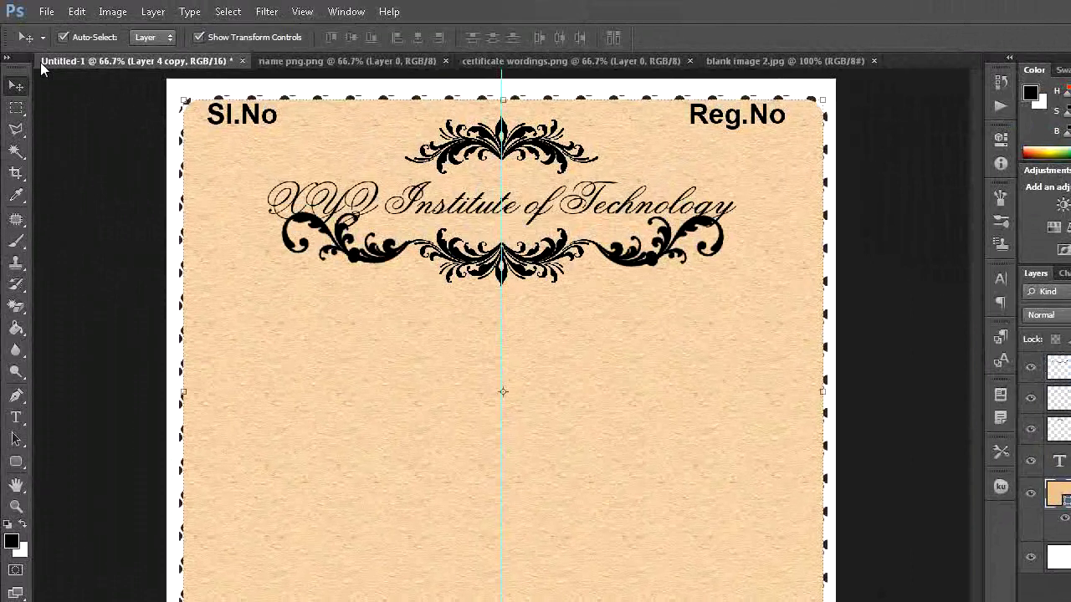
pyautogui.press('m')
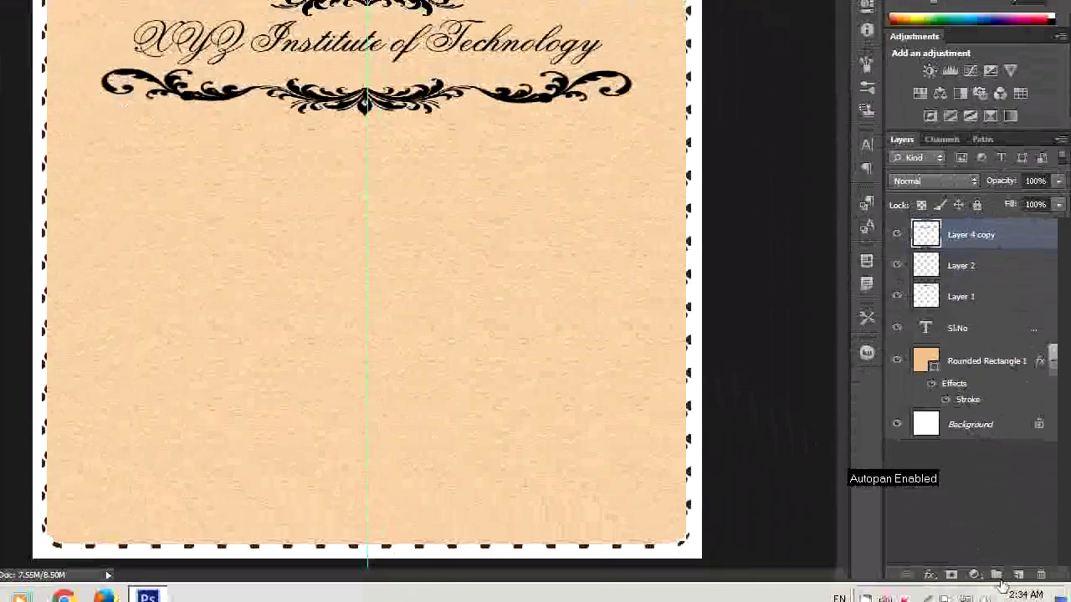
pyautogui.click(1019, 558)
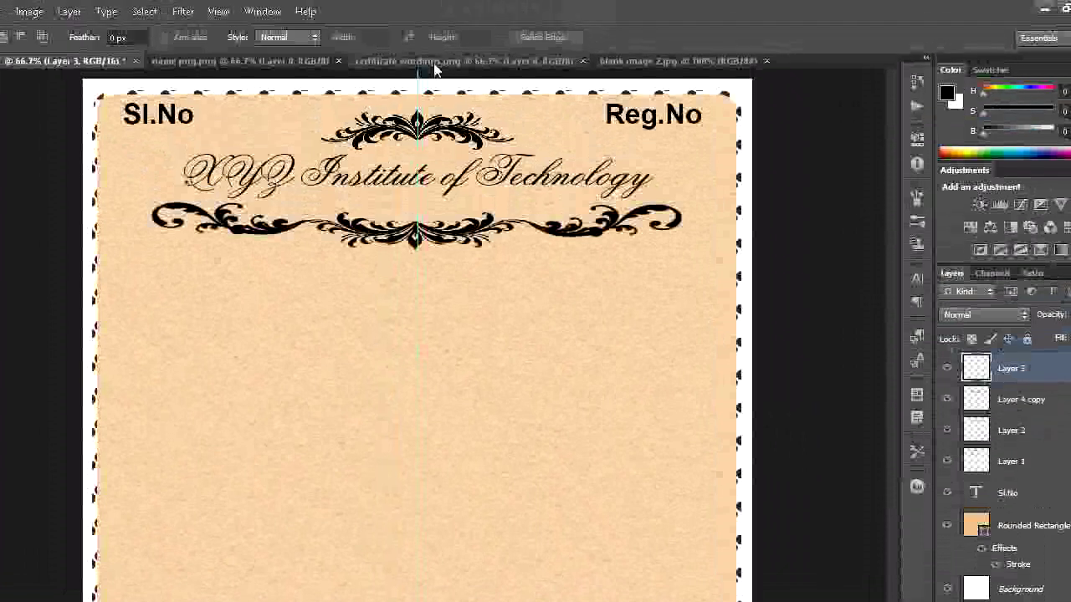
# Copy all of certificate wordings.png and paste it into the Untitled-1 certificate
pyautogui.click(433, 62)
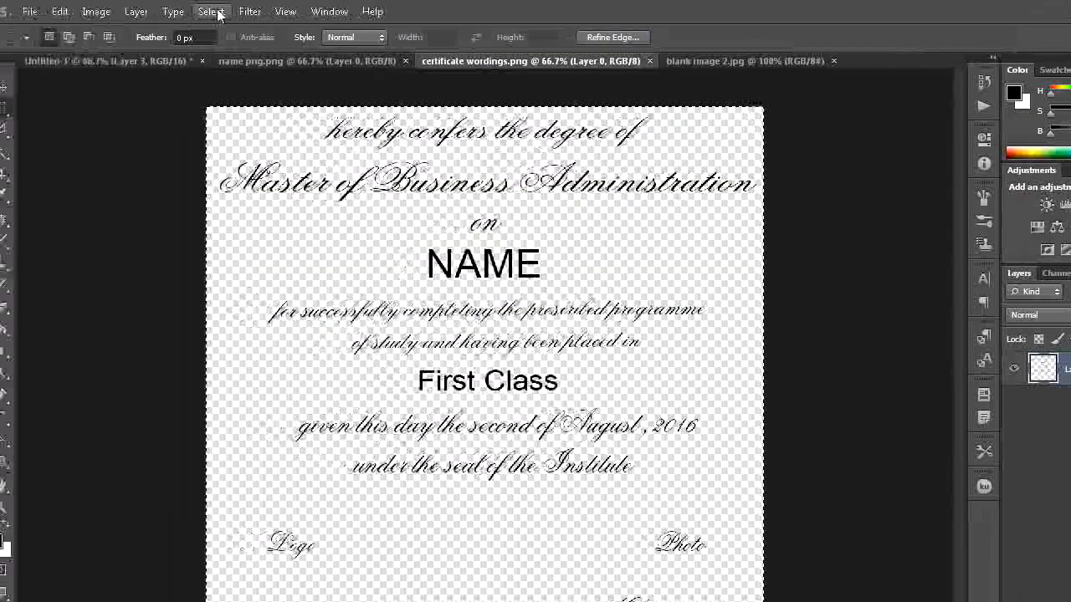
pyautogui.click(227, 12)
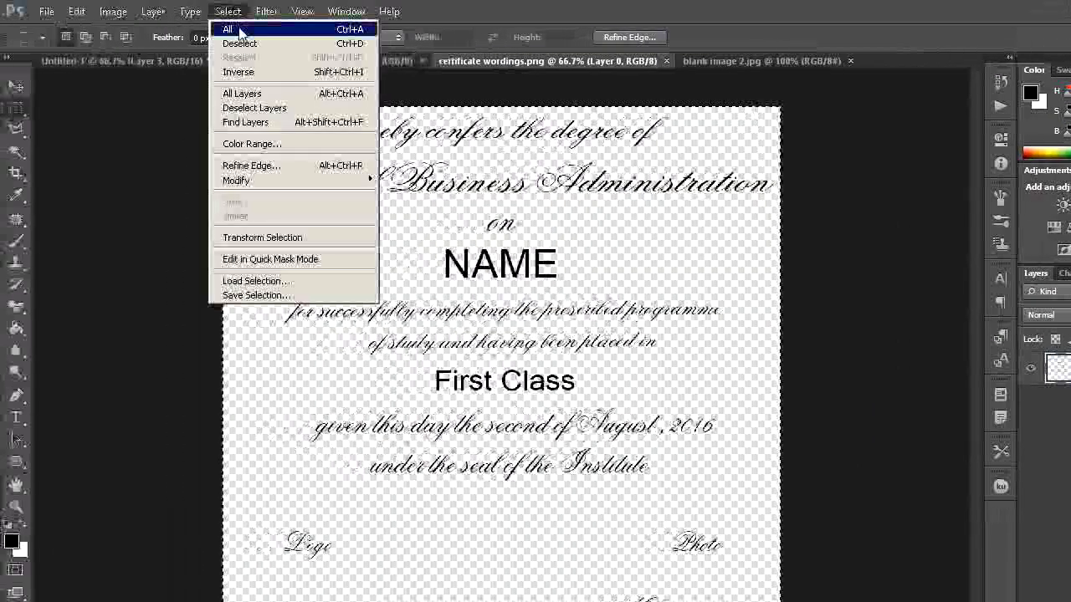
pyautogui.click(256, 29)
pyautogui.click(76, 12)
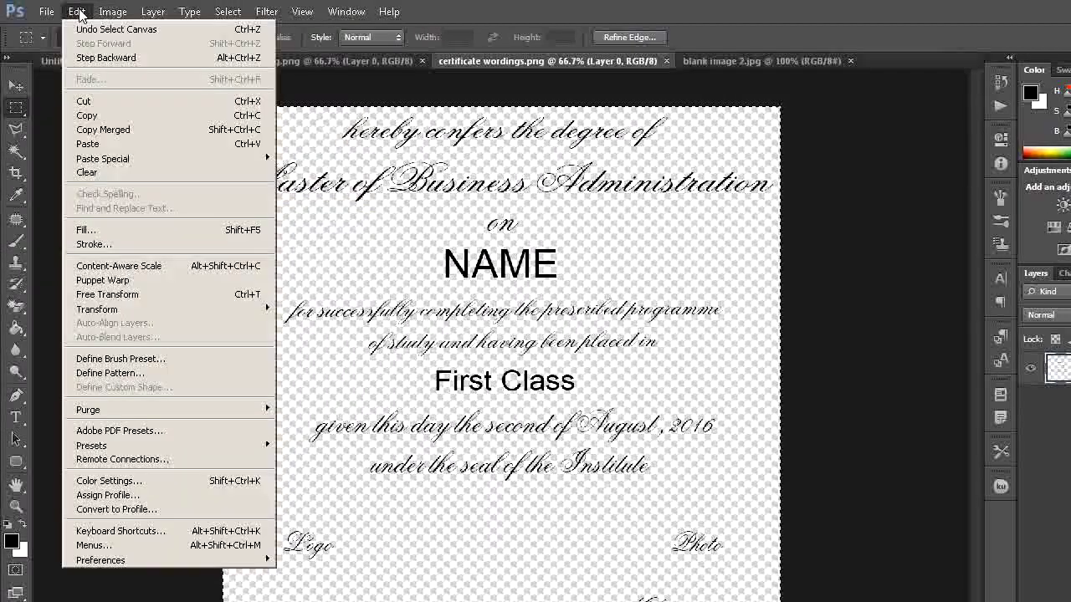
pyautogui.click(98, 119)
pyautogui.click(110, 59)
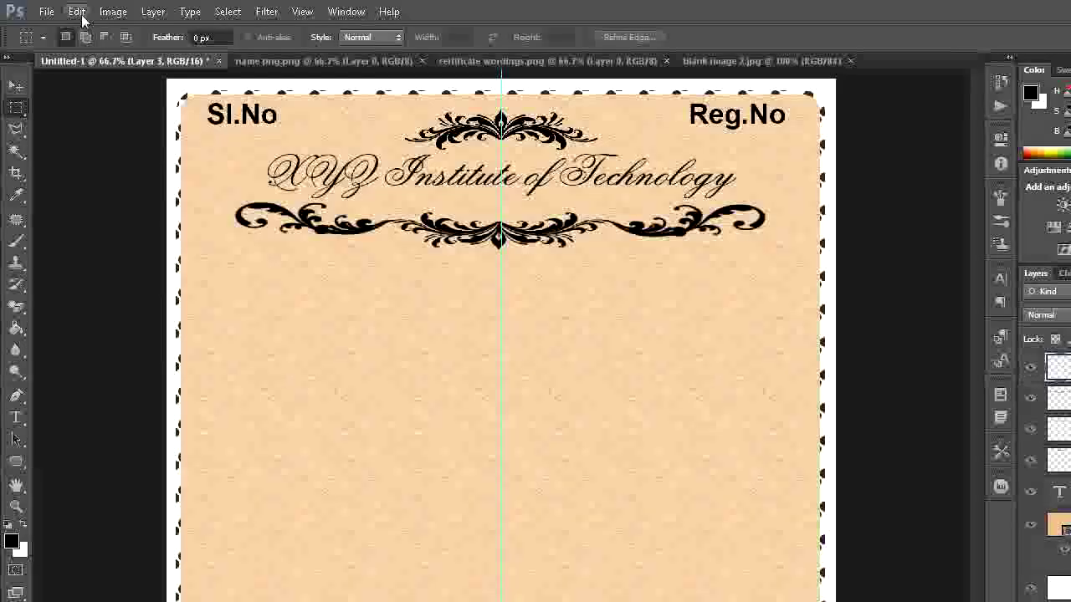
pyautogui.click(78, 12)
pyautogui.click(92, 144)
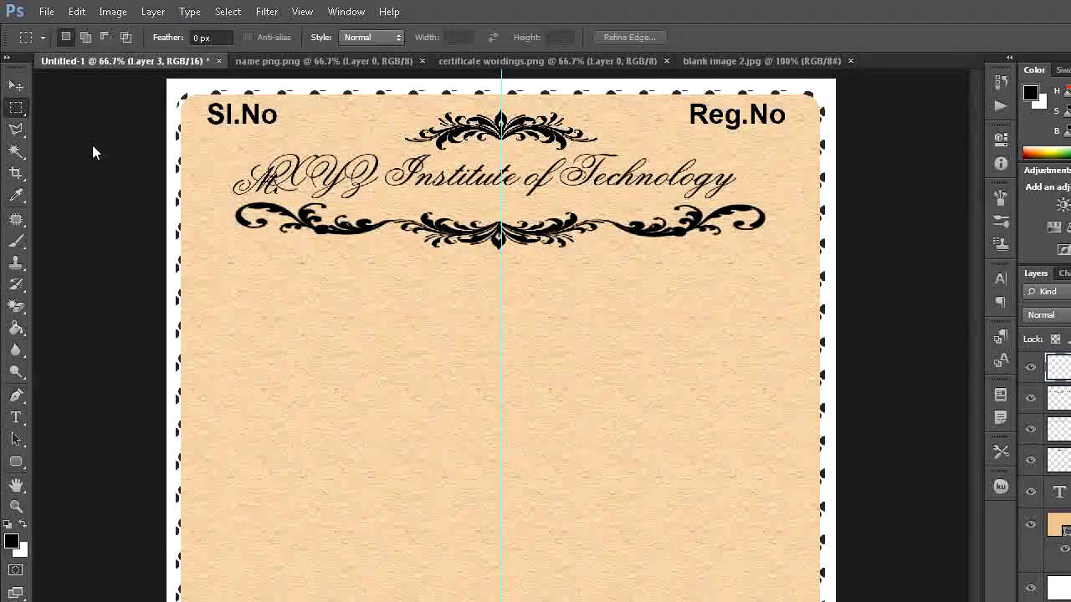
# With Rounded Rectangle 1 hidden, squeeze the wording to about 74% height below the header
pyautogui.click(22, 87)
pyautogui.click(1031, 524)
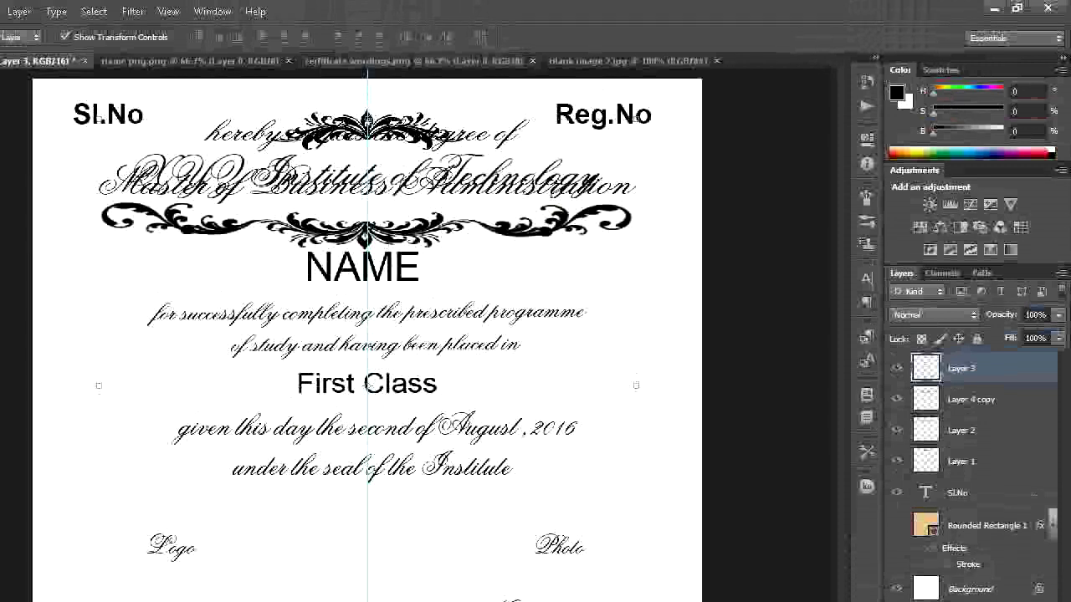
pyautogui.moveTo(367, 119); pyautogui.dragTo(365, 254)
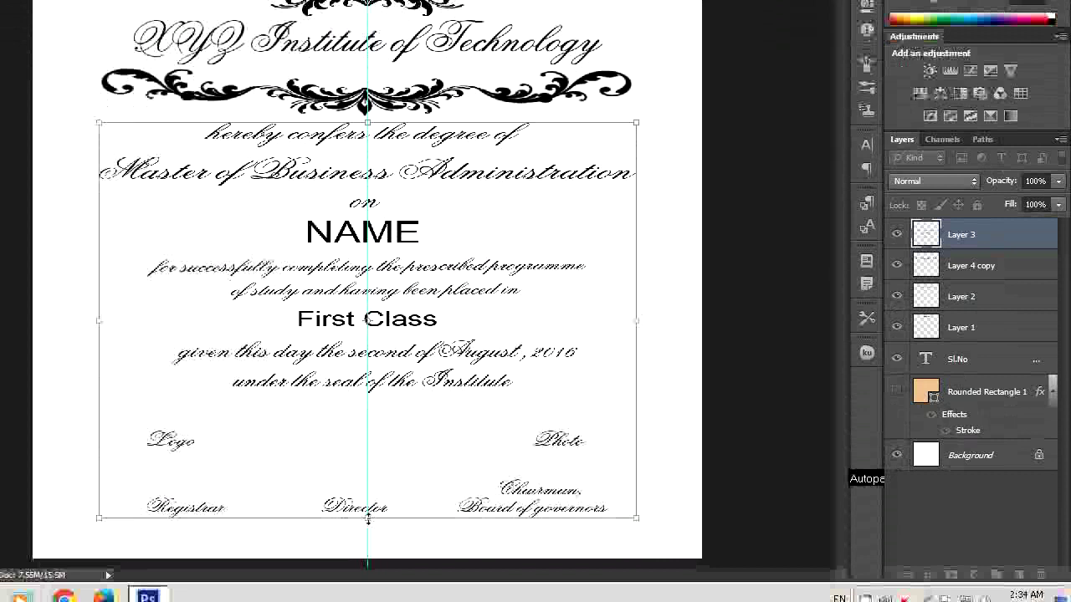
pyautogui.moveTo(367, 507); pyautogui.dragTo(368, 517)
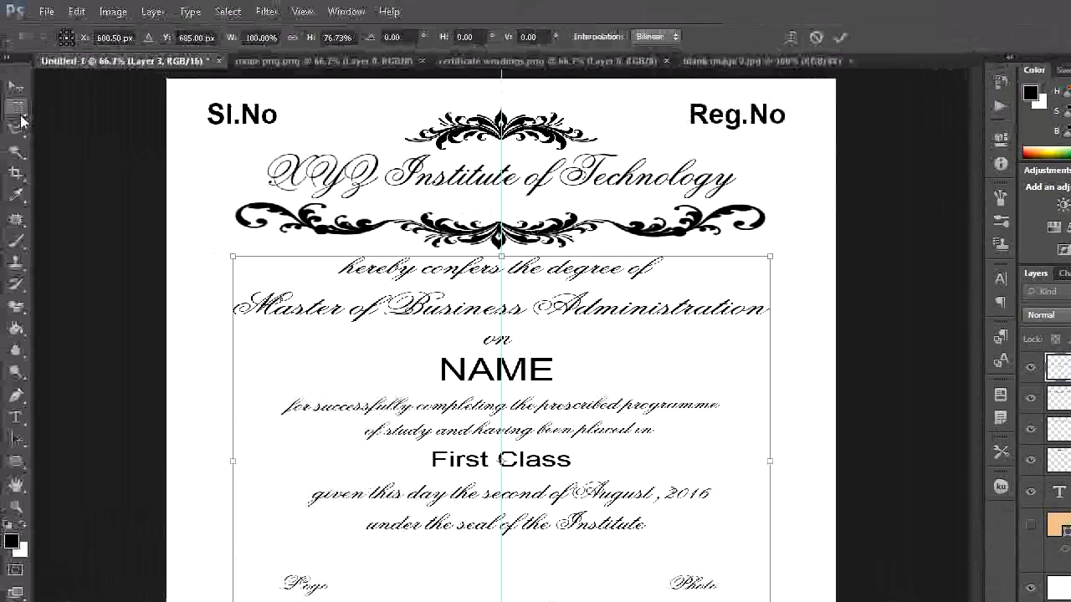
pyautogui.click(17, 108)
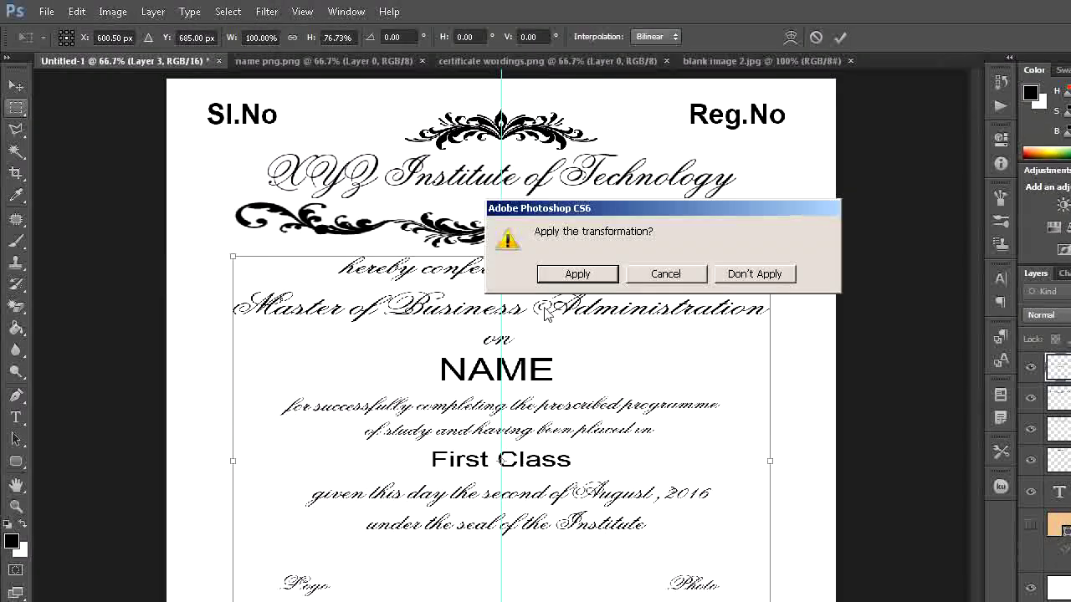
pyautogui.click(578, 275)
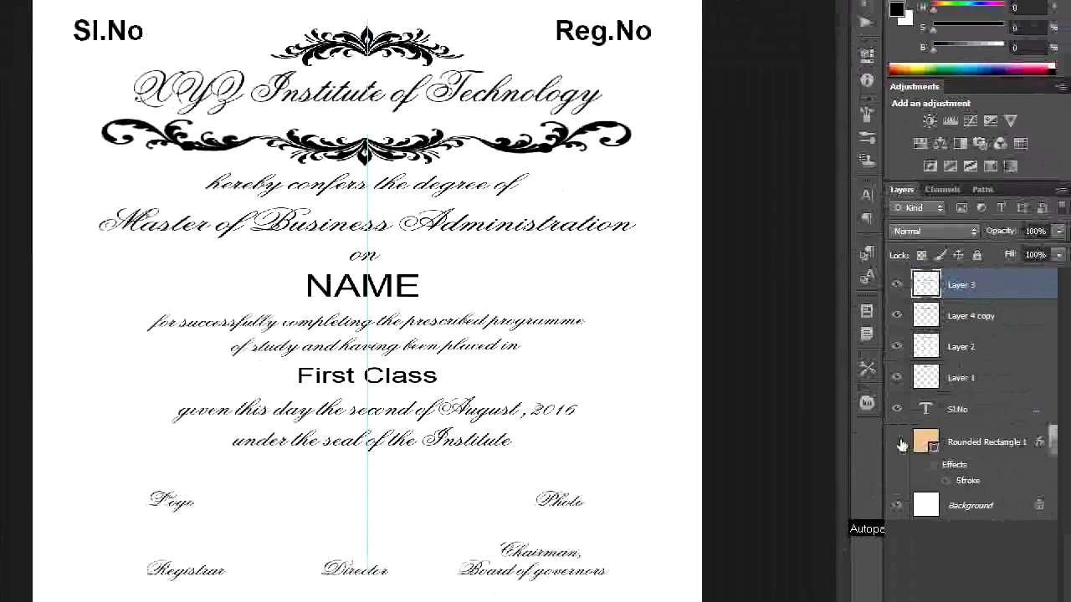
pyautogui.click(897, 444)
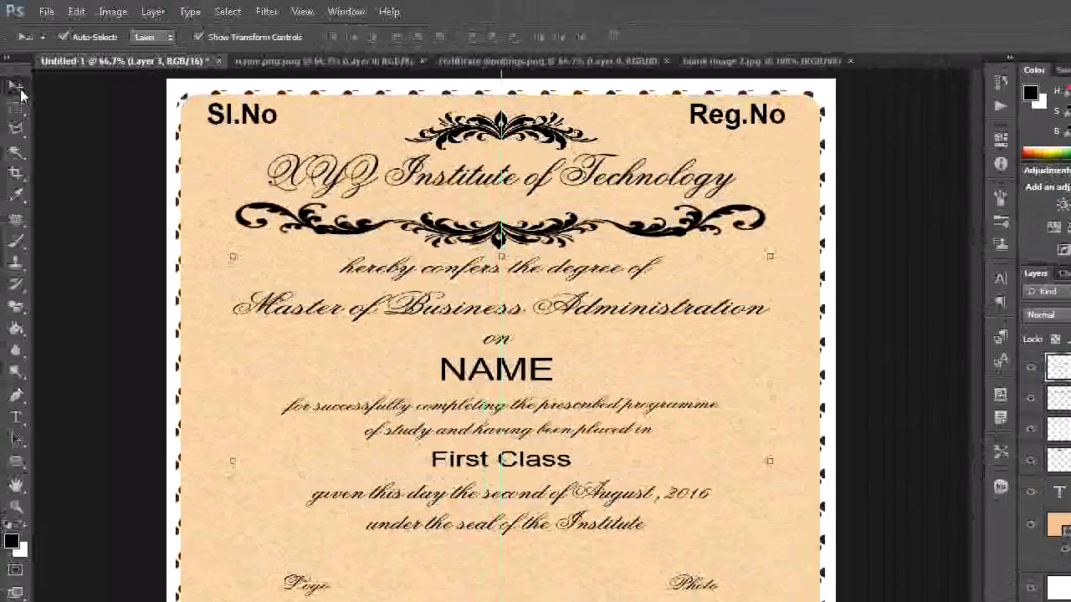
# Widen the wording to about 113.6% between the dotted borders, apply, and add a new layer
pyautogui.moveTo(500, 256); pyautogui.dragTo(502, 267)
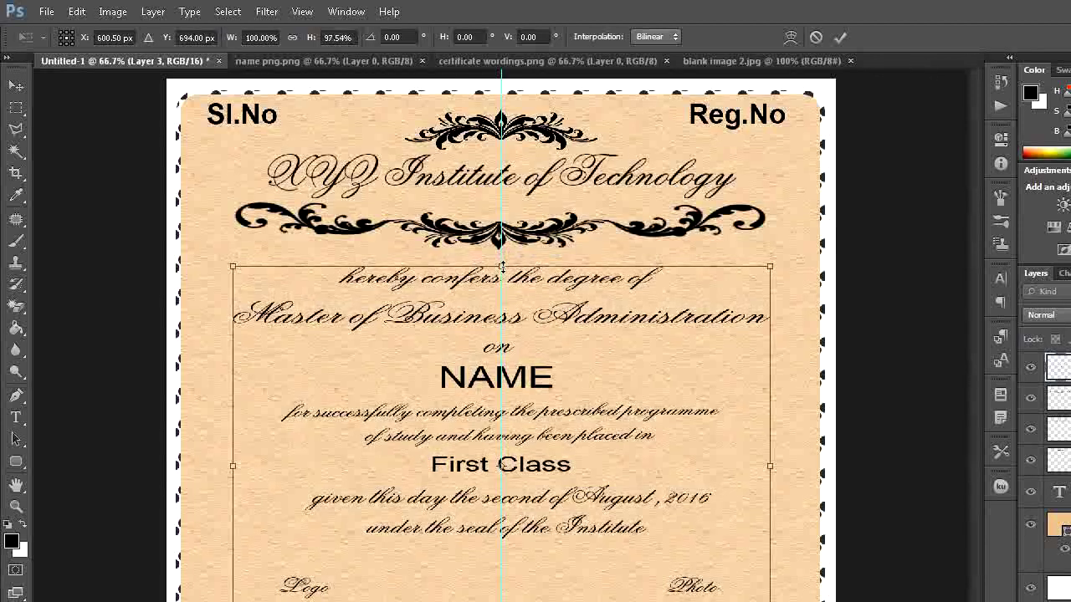
pyautogui.moveTo(232, 433); pyautogui.dragTo(212, 433)
pyautogui.moveTo(770, 433); pyautogui.dragTo(801, 433)
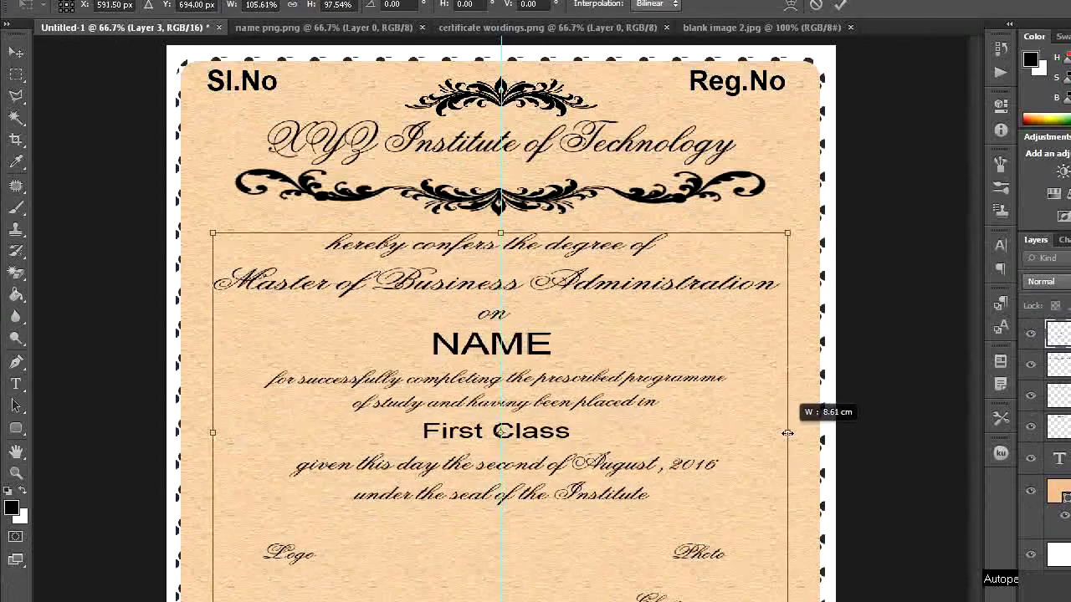
pyautogui.moveTo(214, 433); pyautogui.dragTo(196, 433)
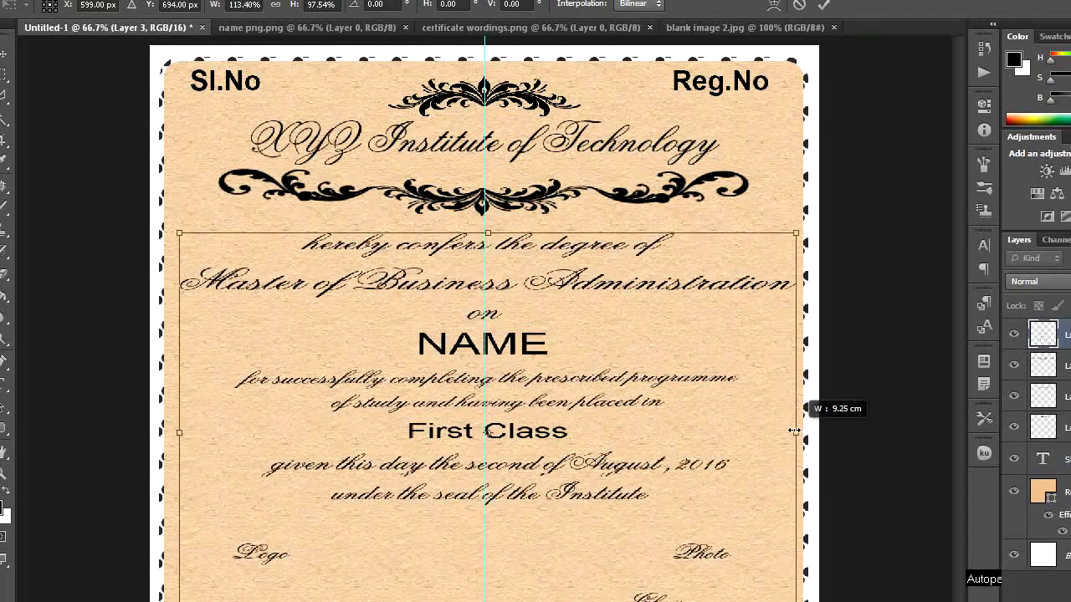
pyautogui.moveTo(800, 433); pyautogui.dragTo(805, 432)
pyautogui.click(17, 111)
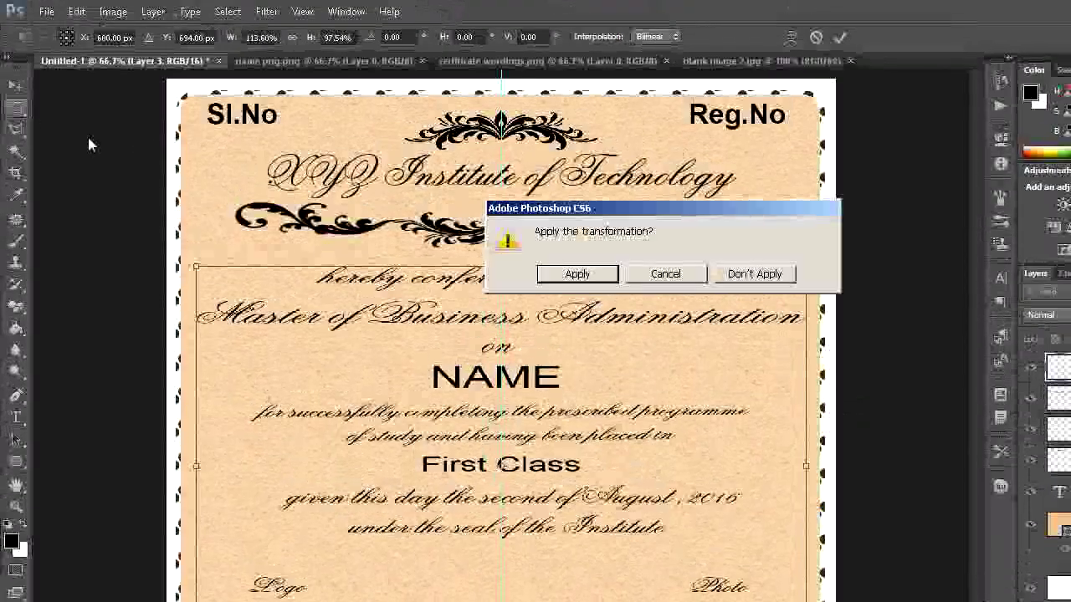
pyautogui.click(574, 273)
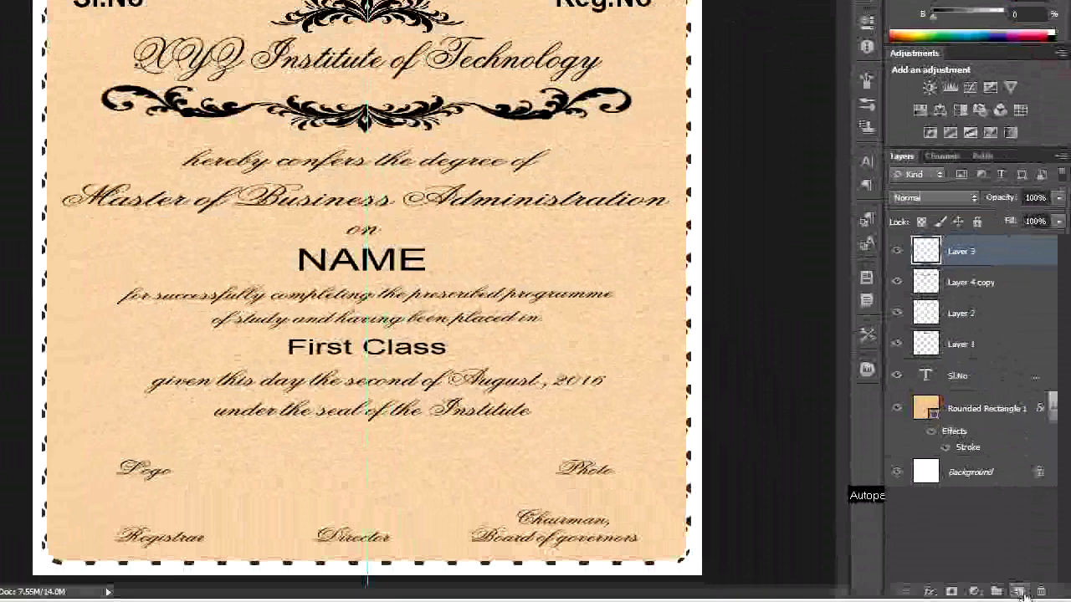
pyautogui.click(1021, 559)
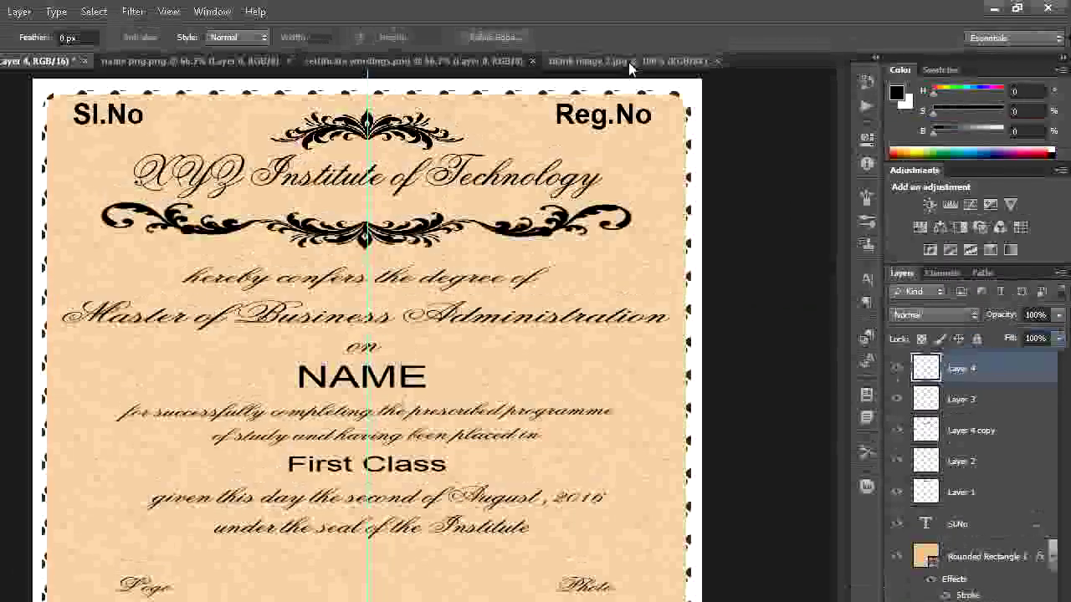
# Copy the entire blank image 2.jpg photo frame and return to Untitled-1
pyautogui.click(629, 62)
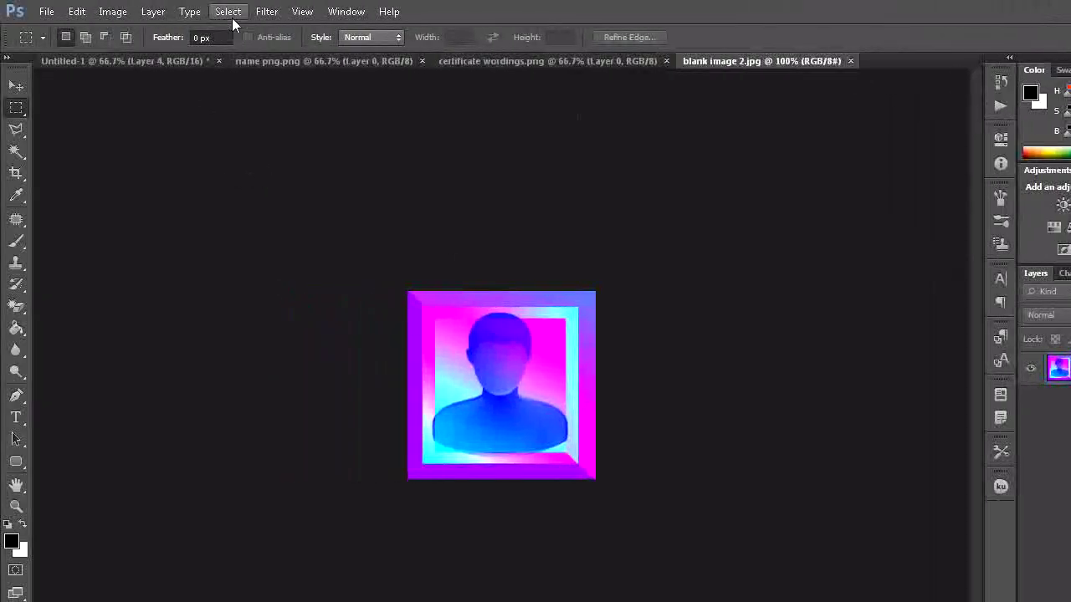
pyautogui.click(232, 18)
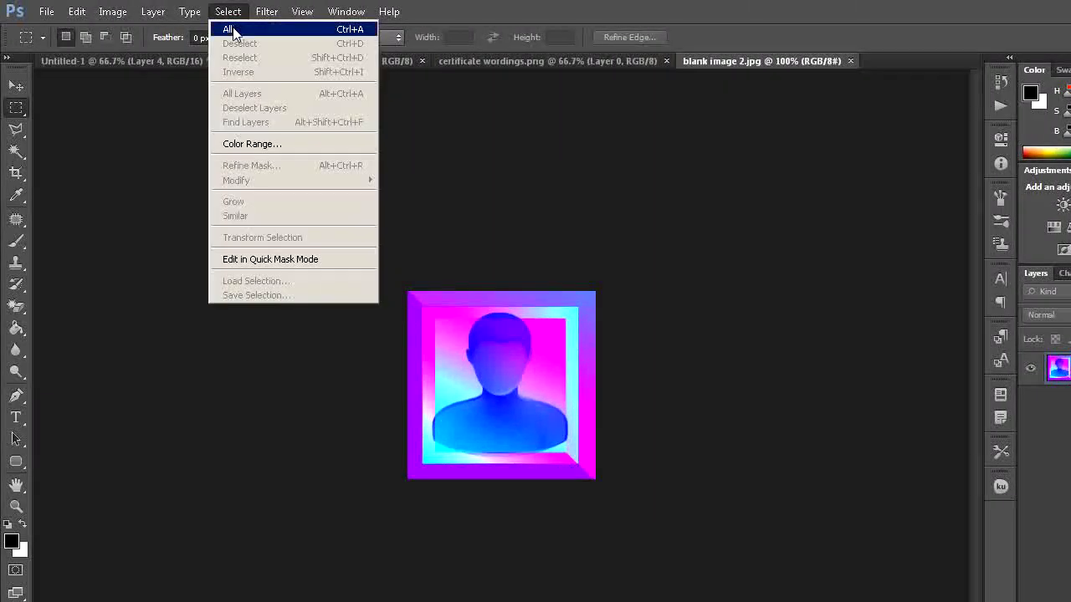
pyautogui.click(238, 28)
pyautogui.click(80, 13)
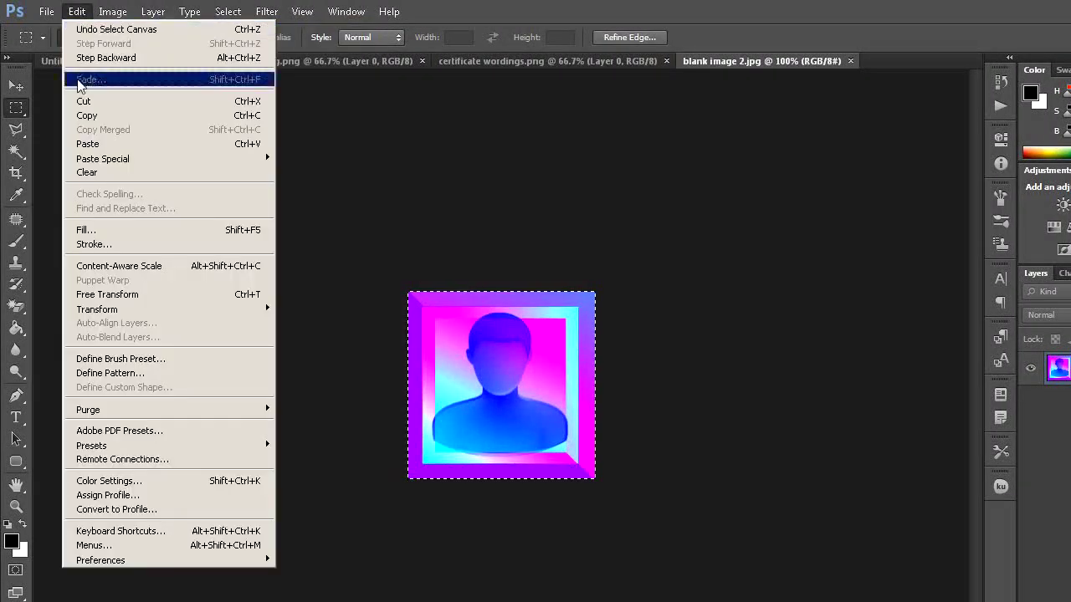
pyautogui.click(84, 114)
pyautogui.click(100, 60)
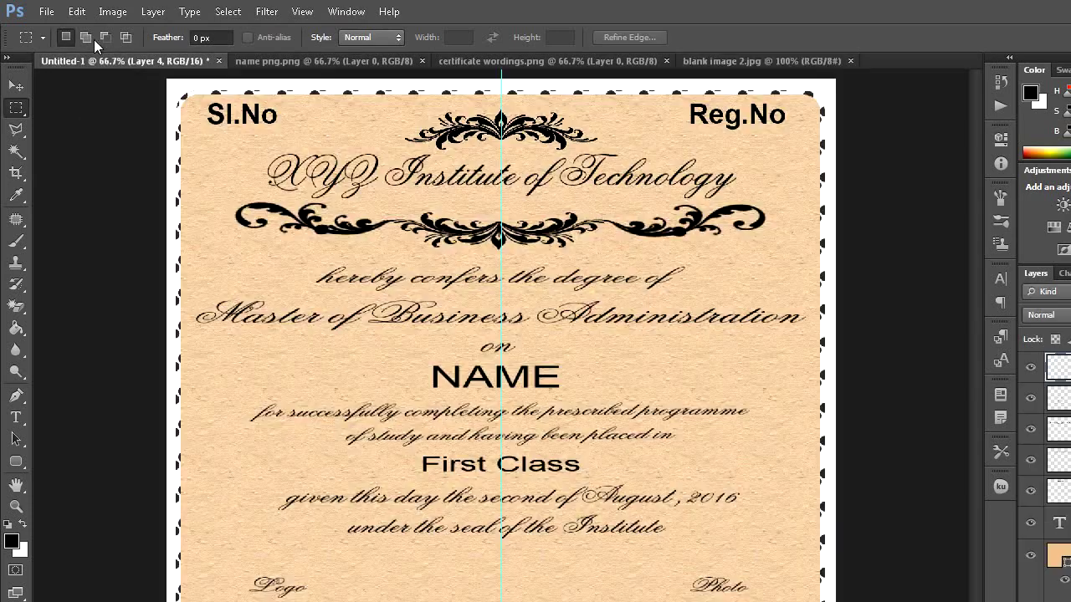
pyautogui.click(84, 12)
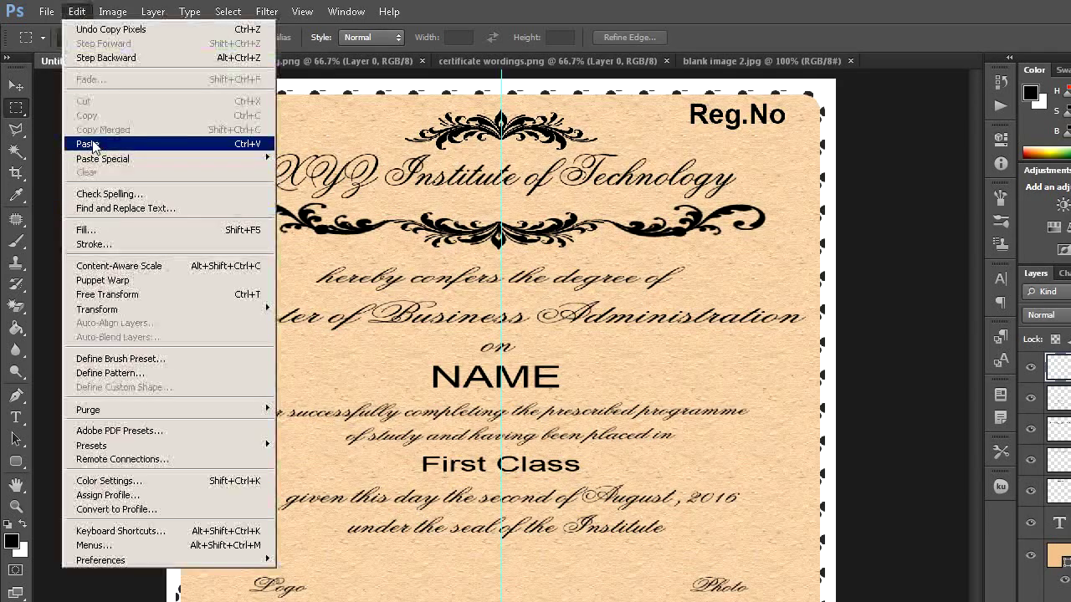
# Paste the photo frame, shrink it above the lower-right Chairman signature, and add Layer 5
pyautogui.click(88, 143)
pyautogui.click(20, 86)
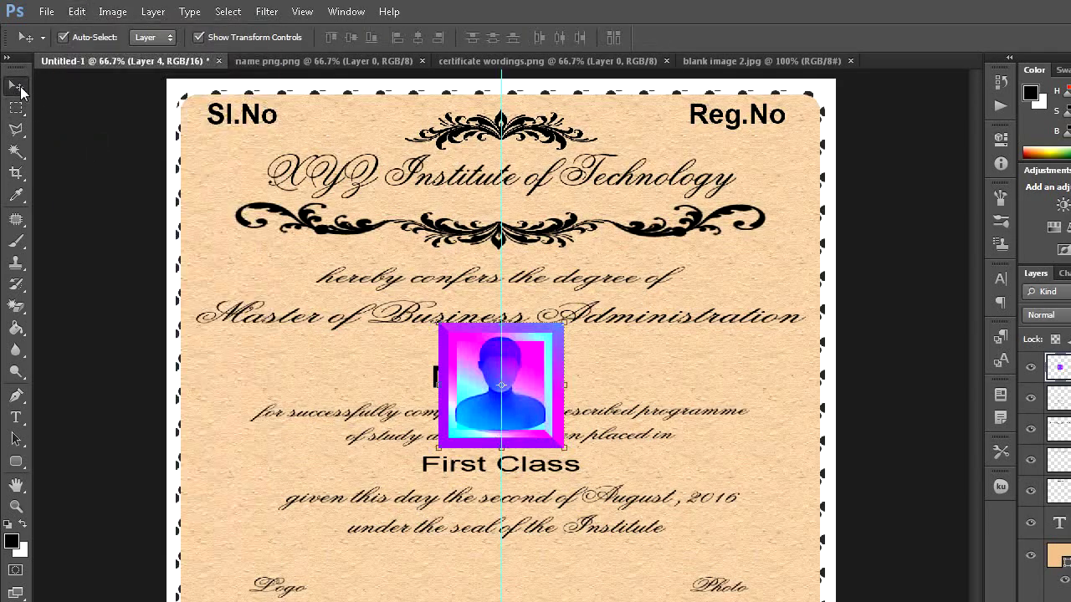
pyautogui.moveTo(487, 404); pyautogui.dragTo(707, 437)
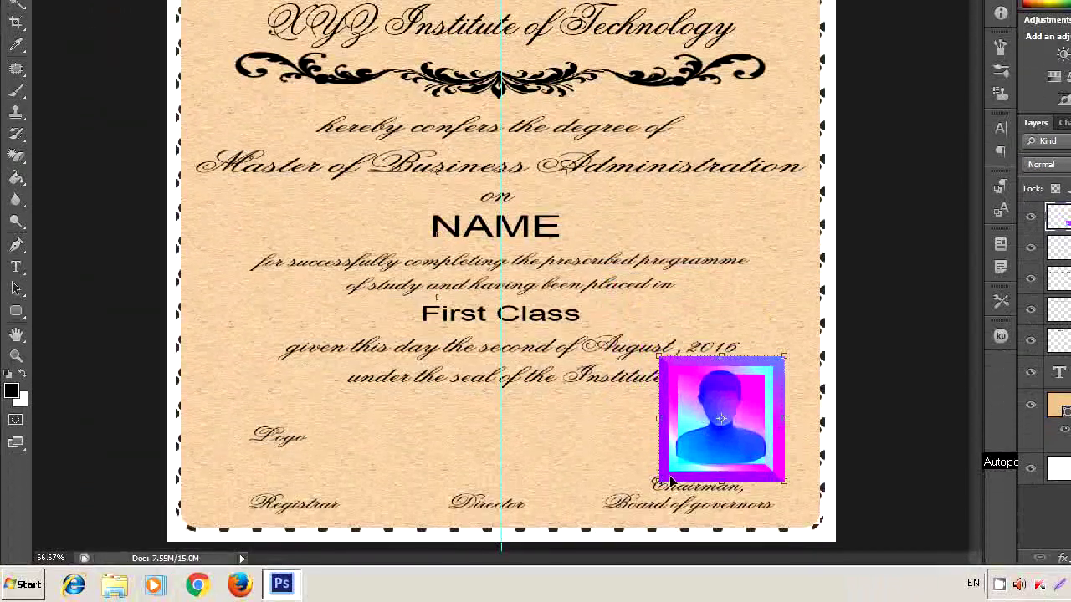
pyautogui.moveTo(660, 480); pyautogui.dragTo(689, 456)
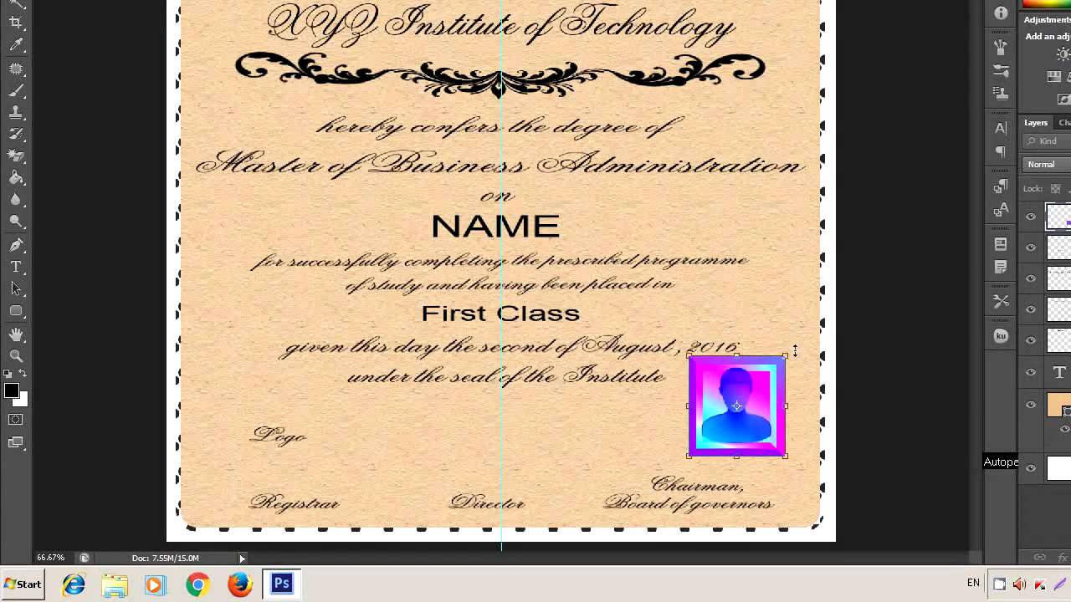
pyautogui.moveTo(786, 355); pyautogui.dragTo(775, 378)
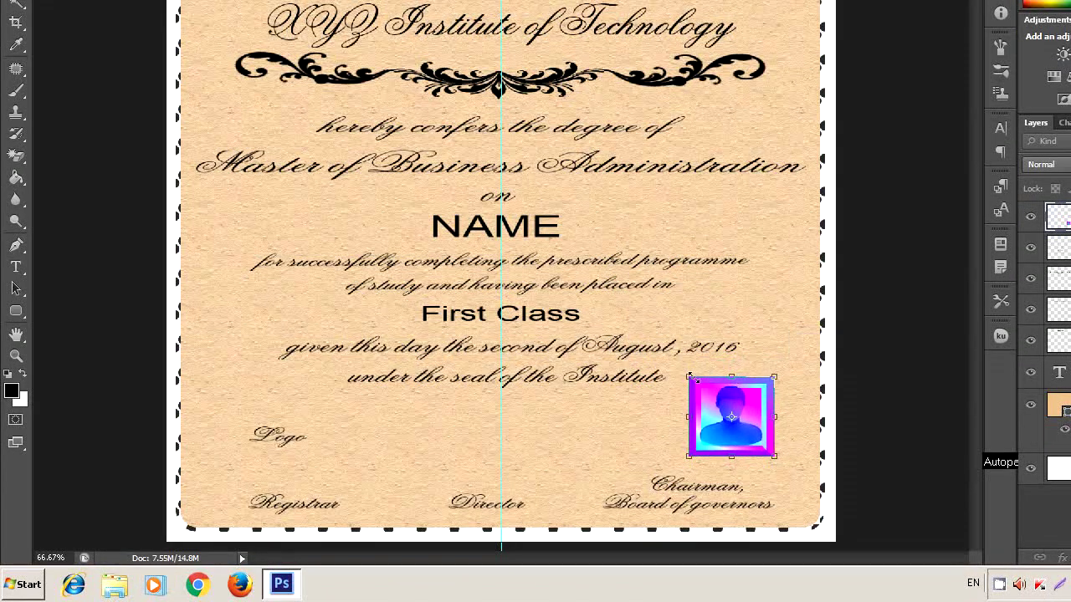
pyautogui.moveTo(688, 379); pyautogui.dragTo(696, 381)
pyautogui.scroll(2, 501, 334)
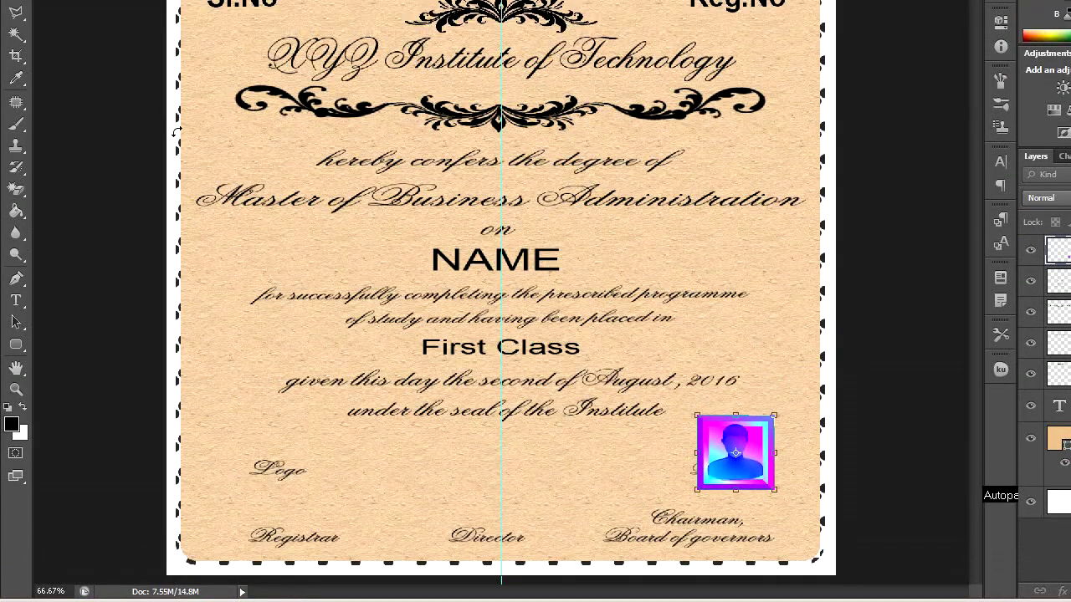
pyautogui.click(26, 51)
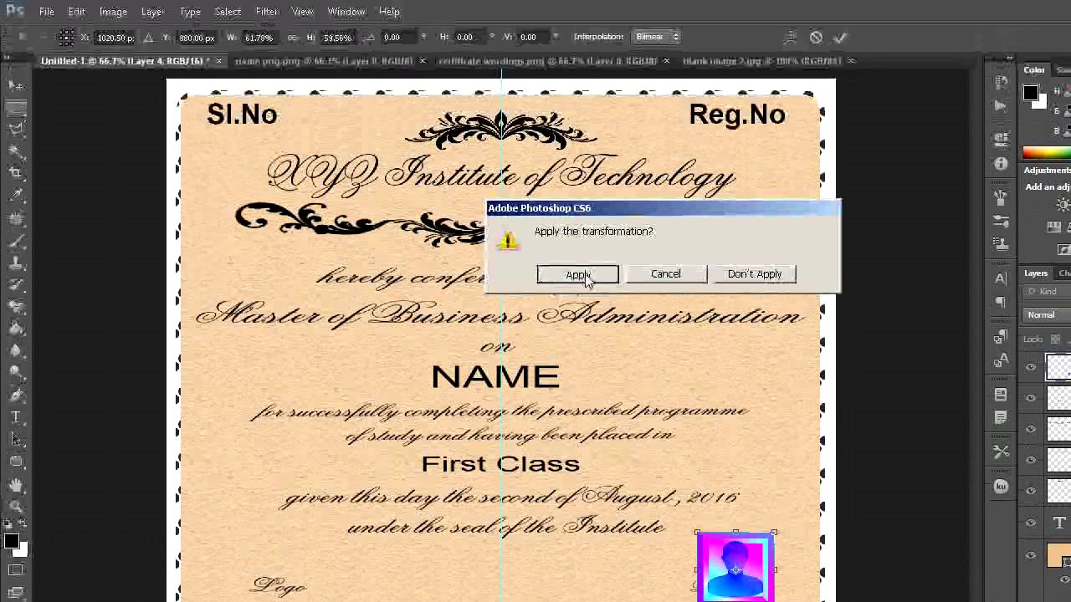
pyautogui.click(586, 278)
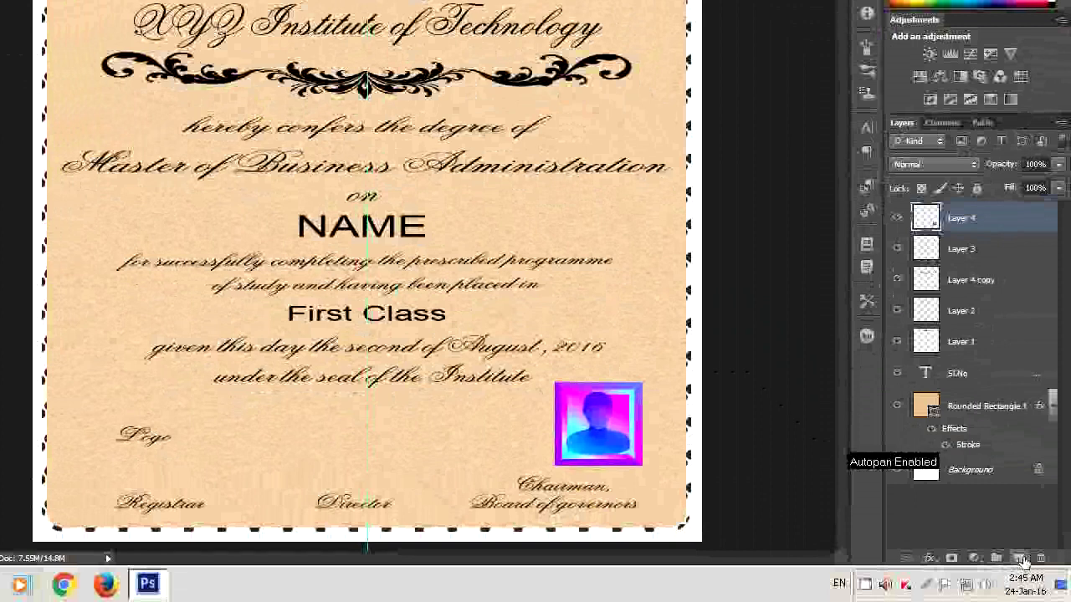
pyautogui.click(1021, 559)
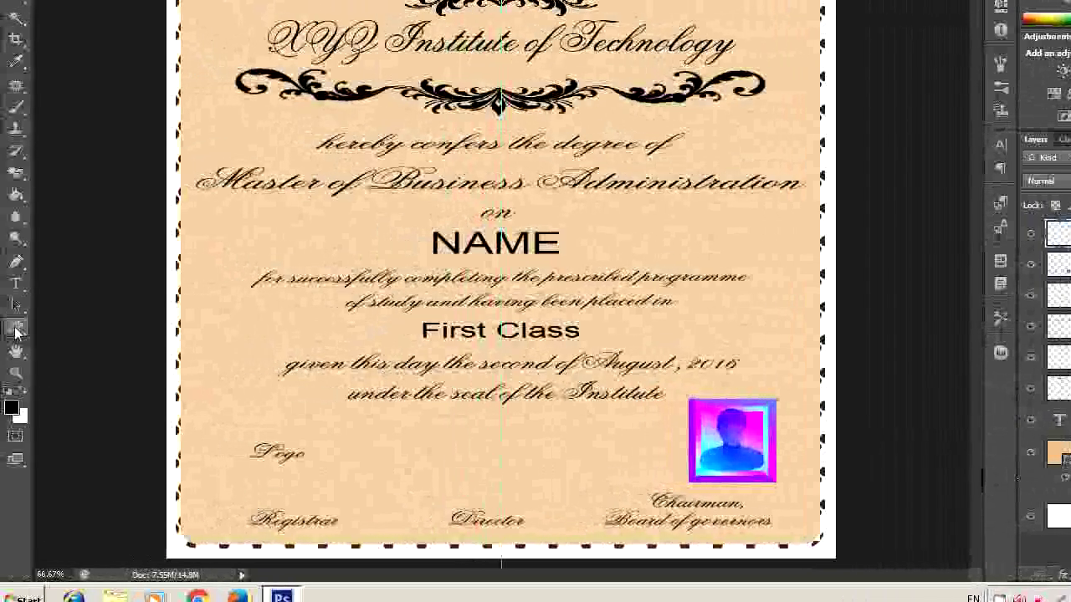
# Draw a black splat custom shape over the Logo text at lower left
pyautogui.rightClick(16, 329)
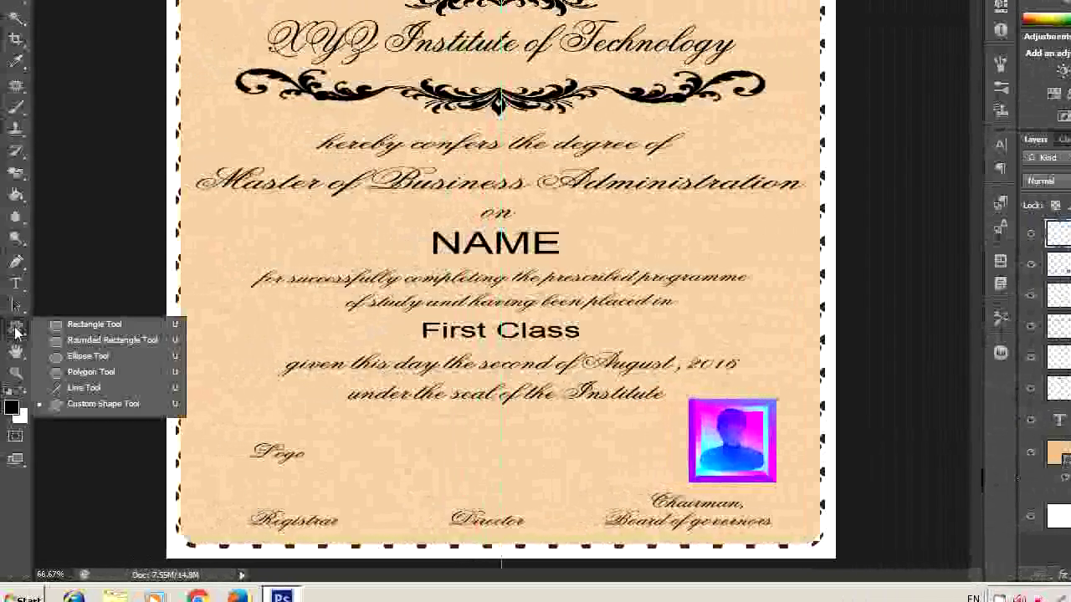
pyautogui.click(120, 405)
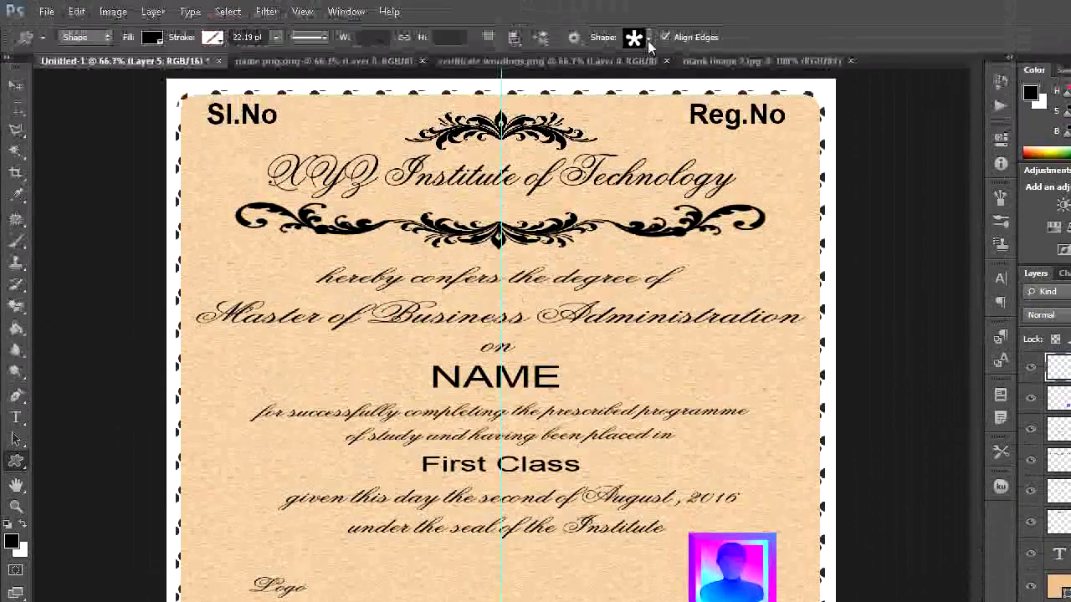
pyautogui.click(648, 37)
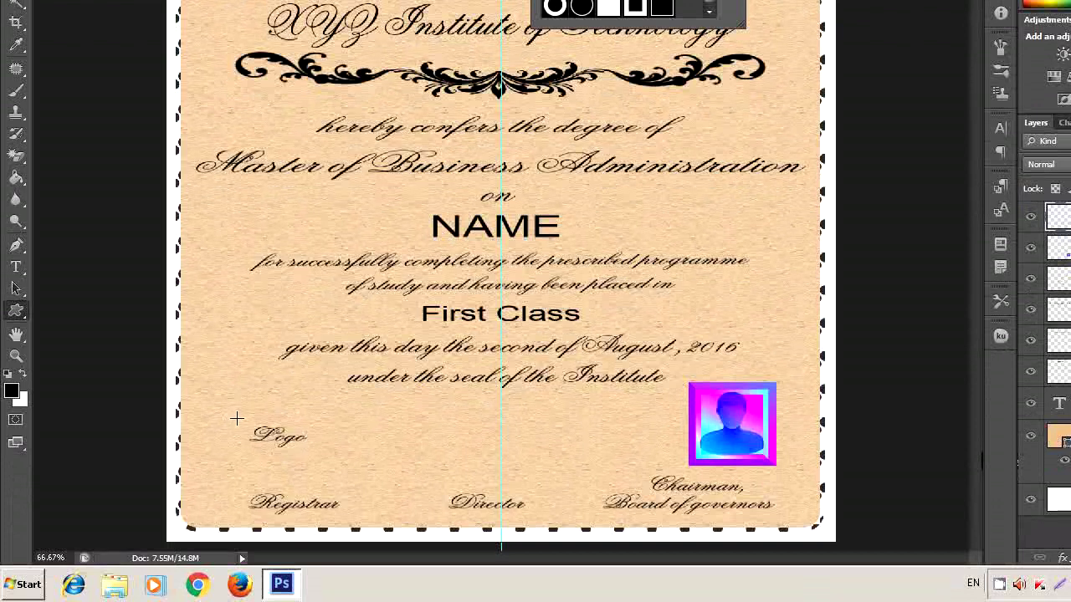
pyautogui.moveTo(244, 421); pyautogui.dragTo(301, 451)
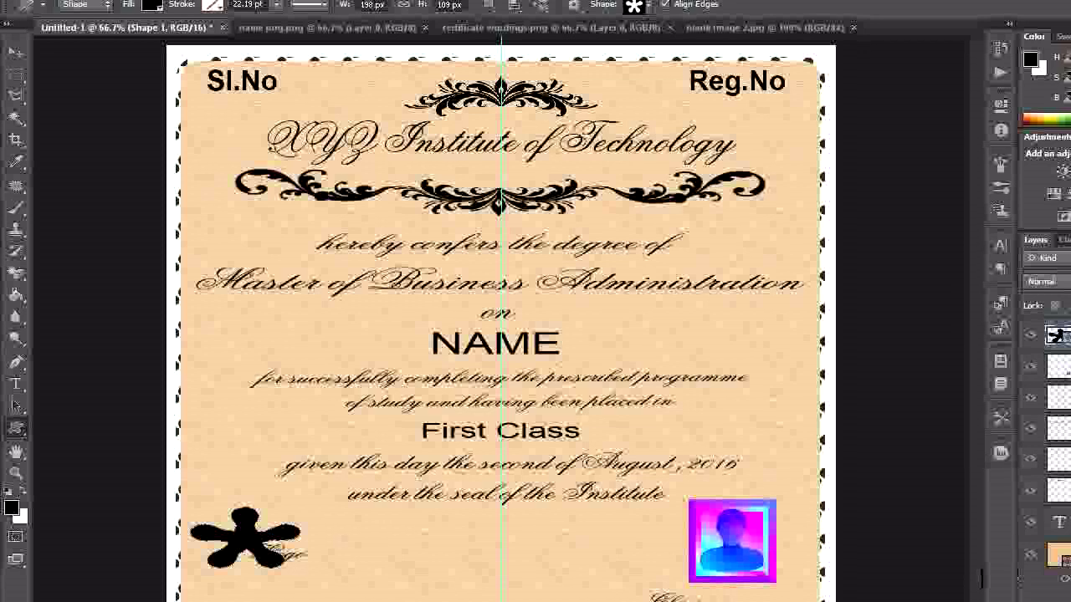
# Free-transform Shape 1 slightly wider and taller, then apply it
pyautogui.click(77, 11)
pyautogui.click(84, 294)
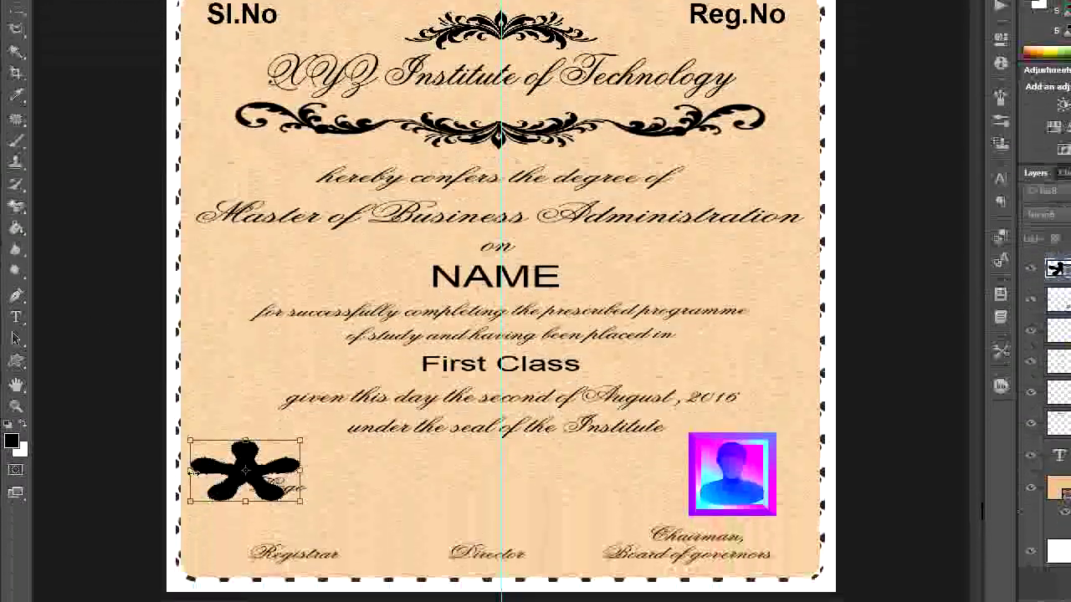
pyautogui.moveTo(189, 470); pyautogui.dragTo(260, 463)
pyautogui.moveTo(303, 427)
pyautogui.mouseDown()
pyautogui.moveTo(321, 427)
pyautogui.moveTo(225, 427)
pyautogui.mouseUp()
pyautogui.moveTo(278, 464); pyautogui.dragTo(277, 469)
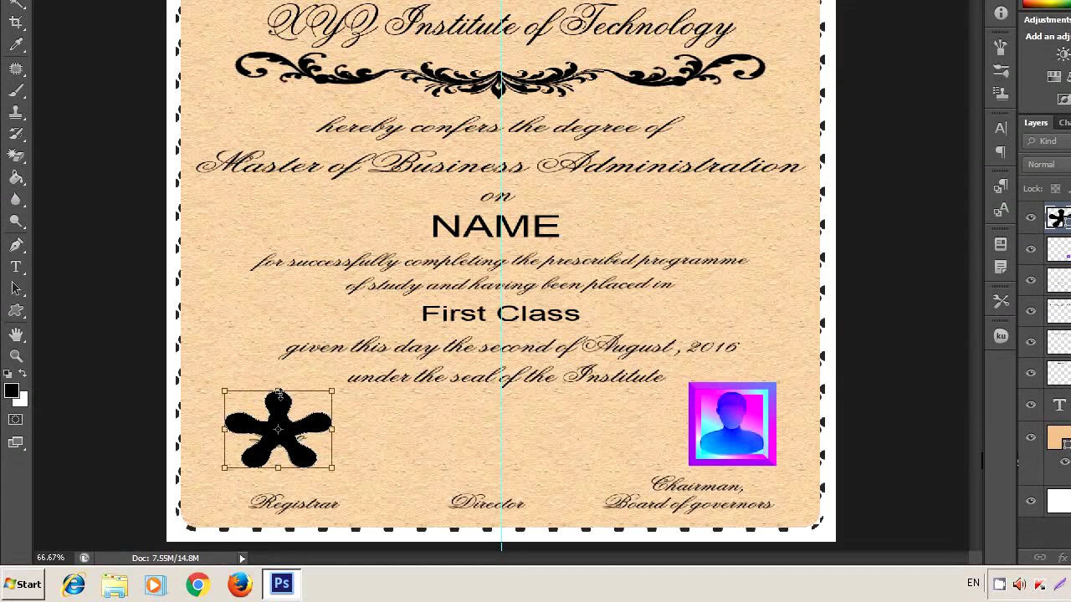
pyautogui.press('f')
pyautogui.click(17, 108)
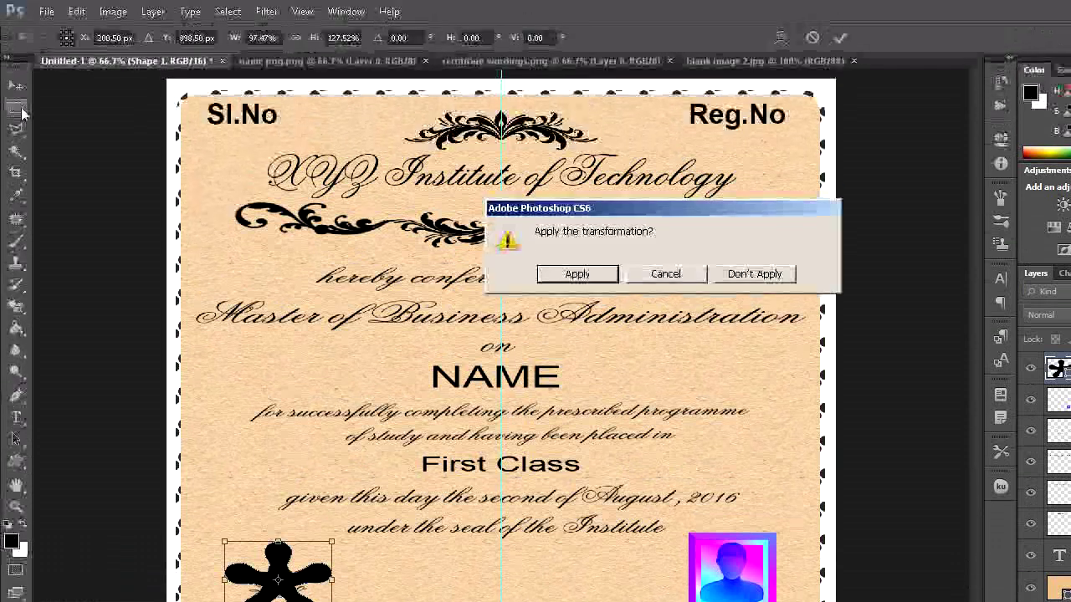
pyautogui.click(575, 276)
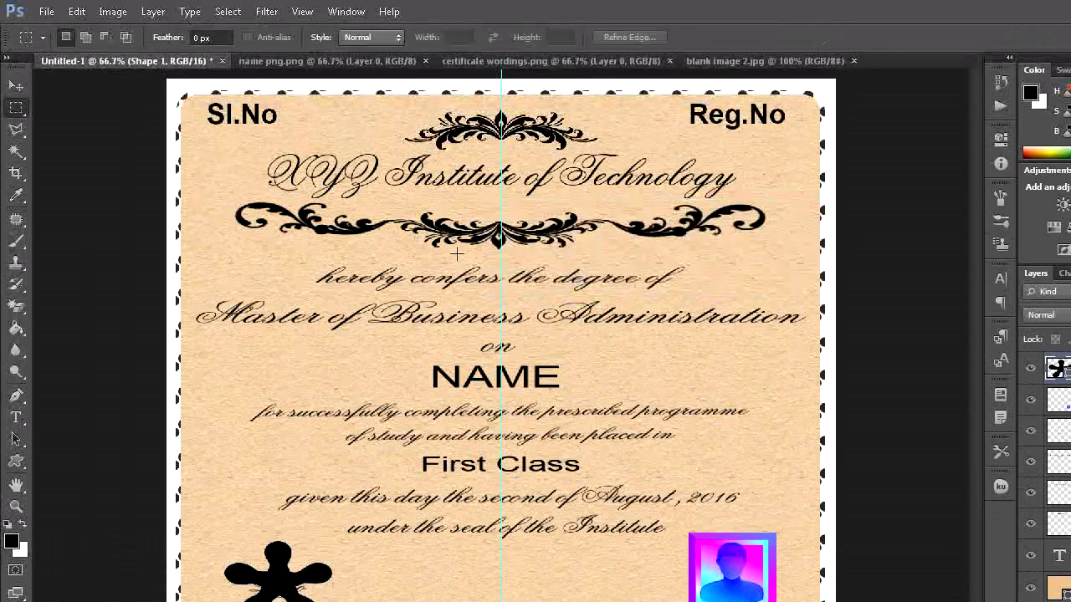
# Clear the cyan guide and merge all layers, Shape 1 through Background, into one
pyautogui.click(303, 12)
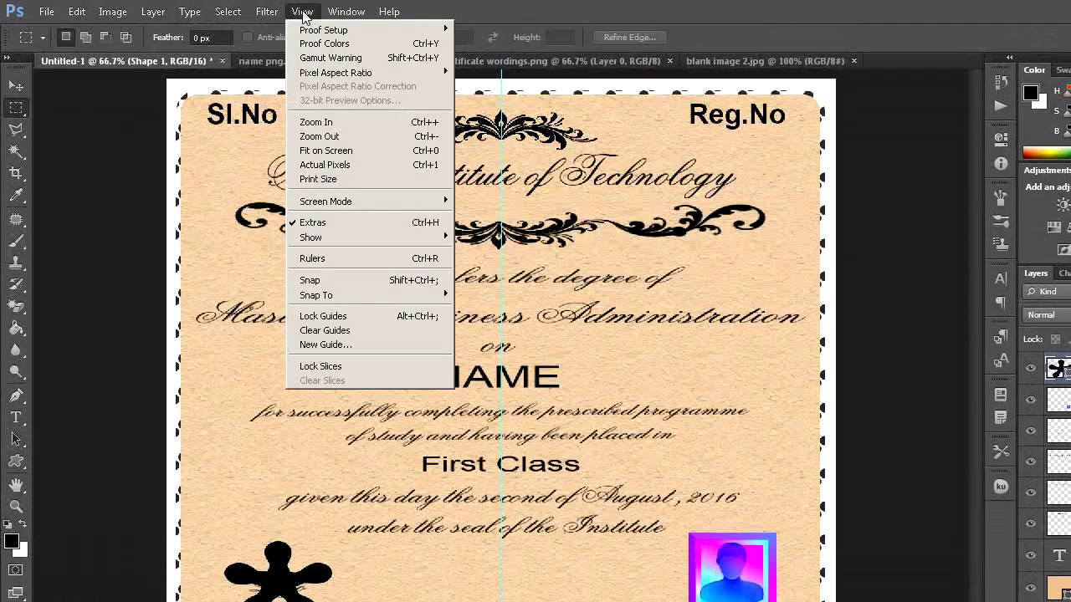
pyautogui.click(335, 331)
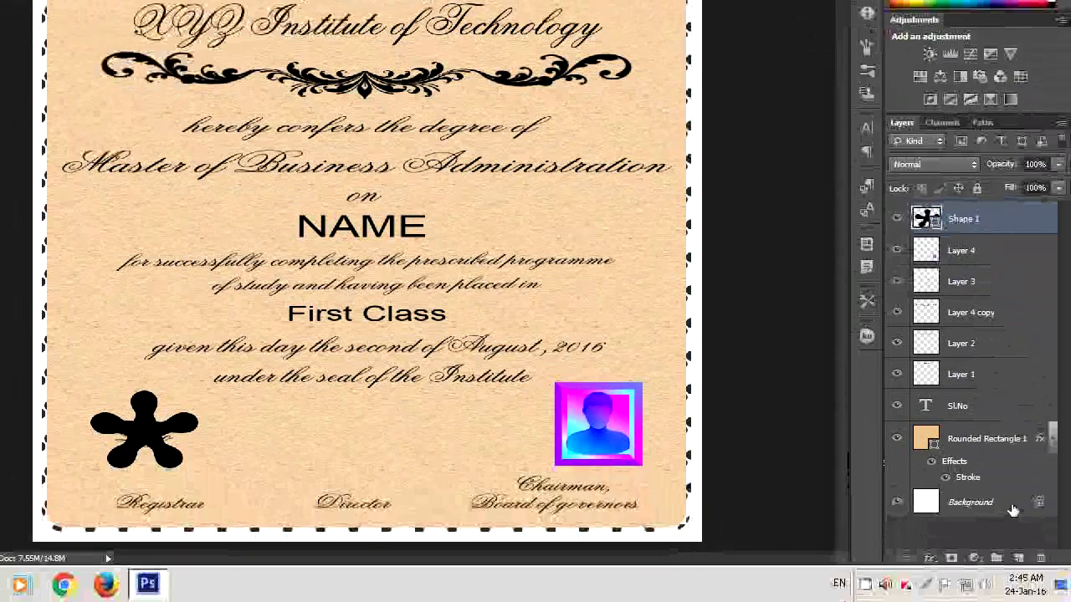
pyautogui.keyDown('shift'); pyautogui.click(1013, 504); pyautogui.keyUp('shift')
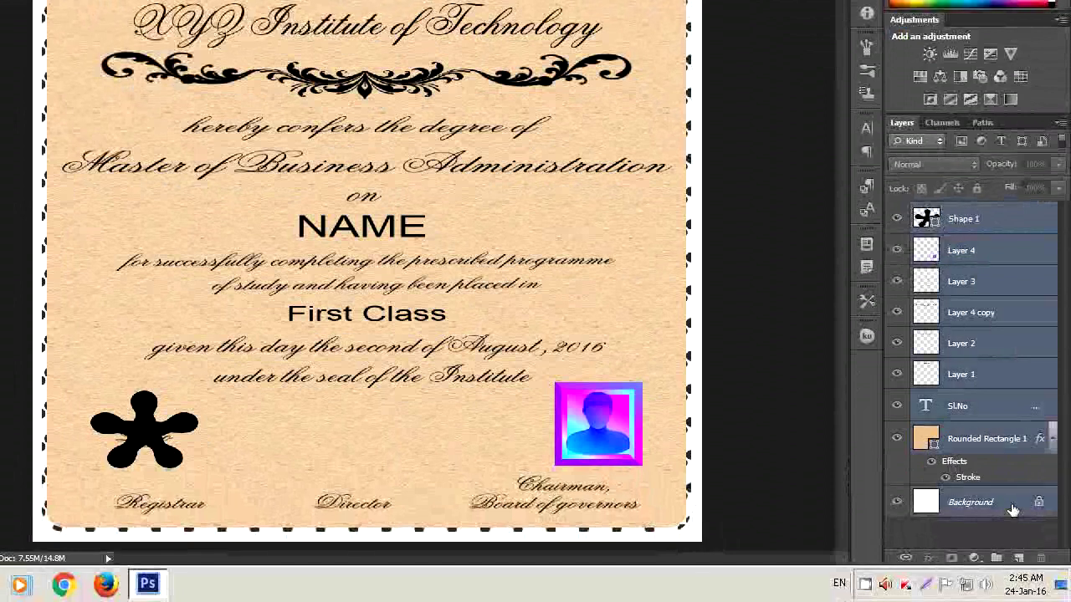
pyautogui.rightClick(1012, 508)
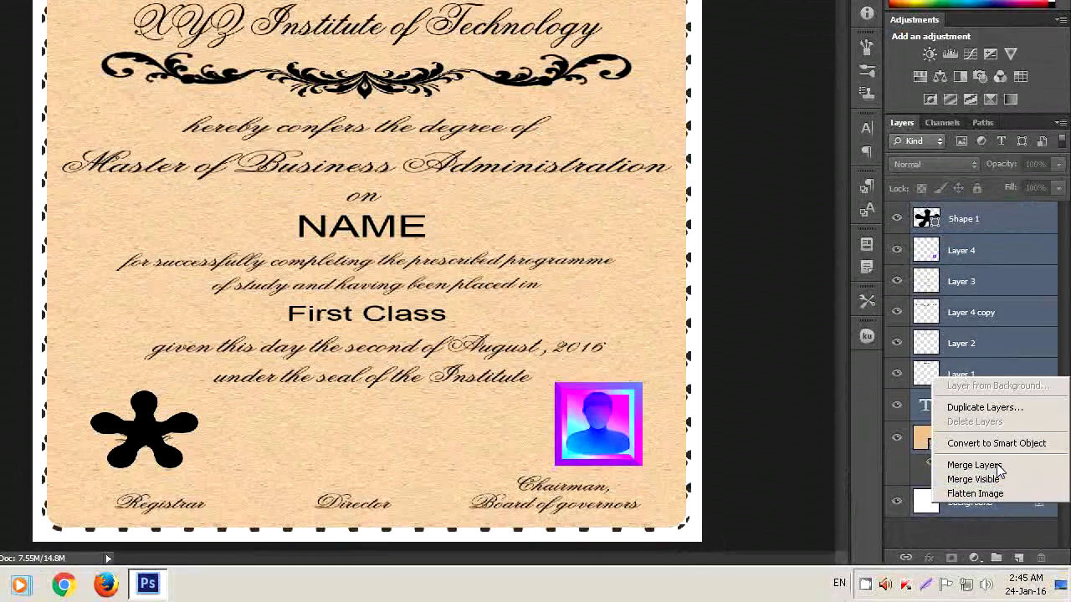
pyautogui.click(998, 468)
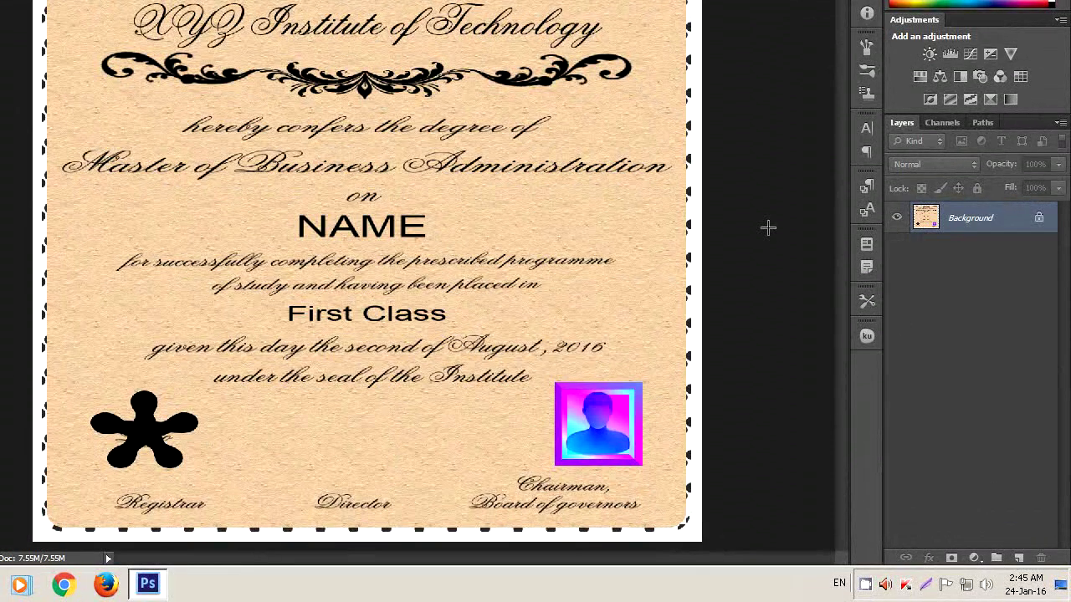